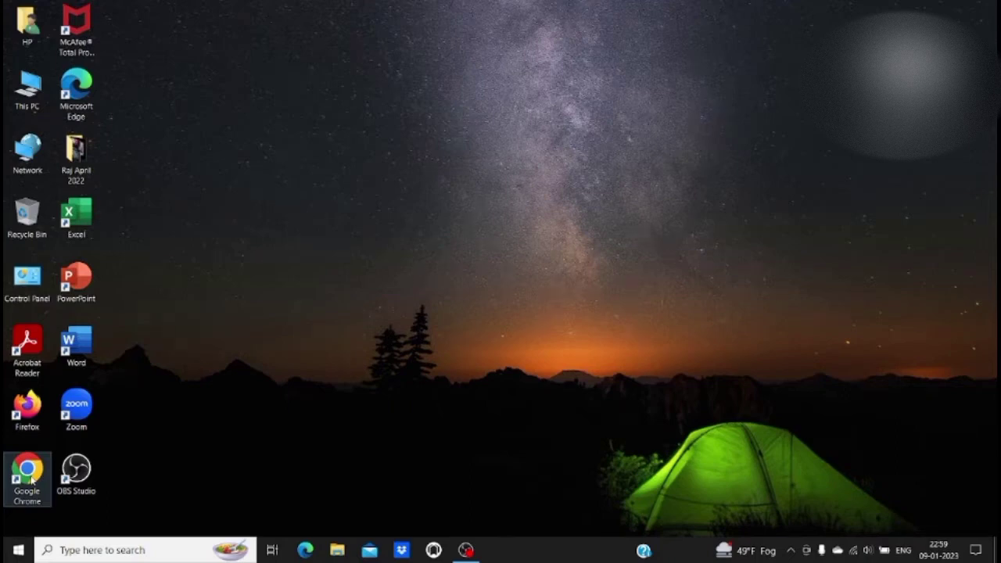
# Open Chrome, search Google for "jdk for windows" and open Oracle's Java Downloads page.
pyautogui.doubleClick(30, 478)
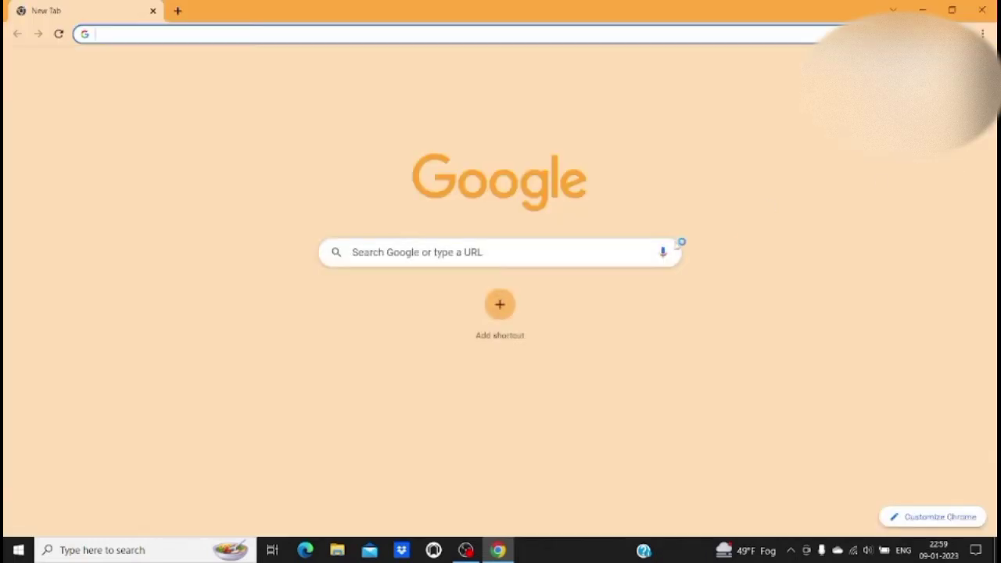
pyautogui.click(470, 256)
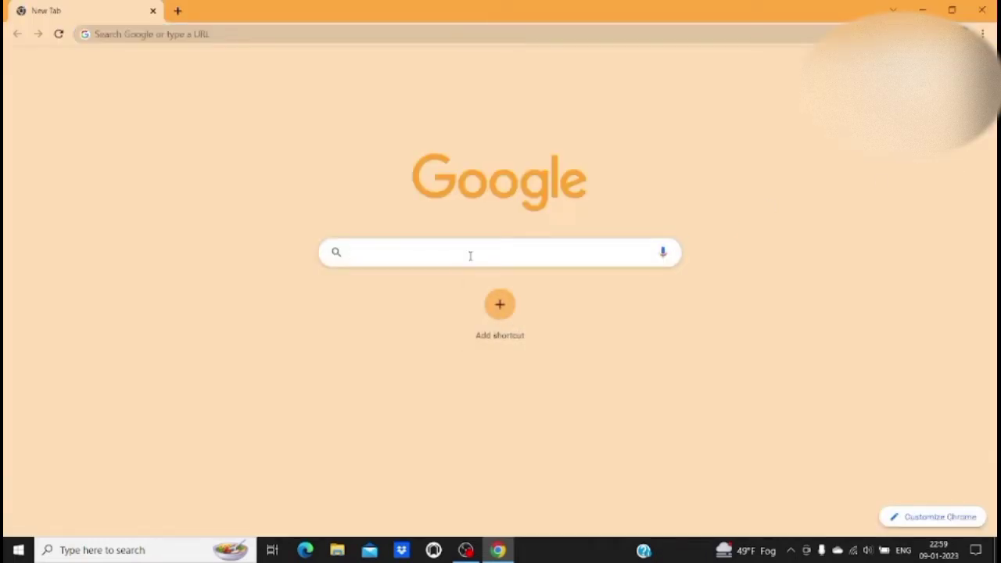
pyautogui.write('jdk')
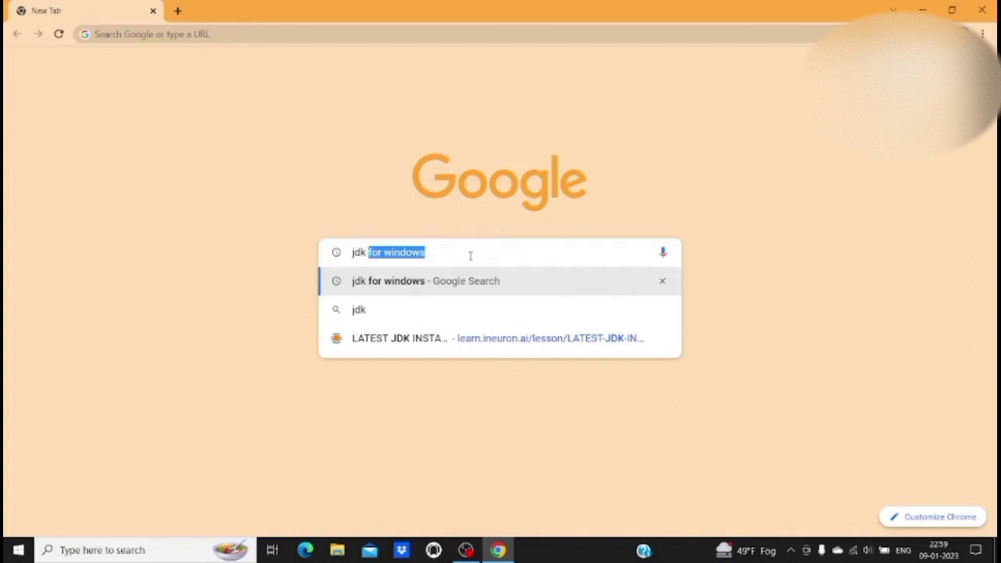
pyautogui.press('Return')
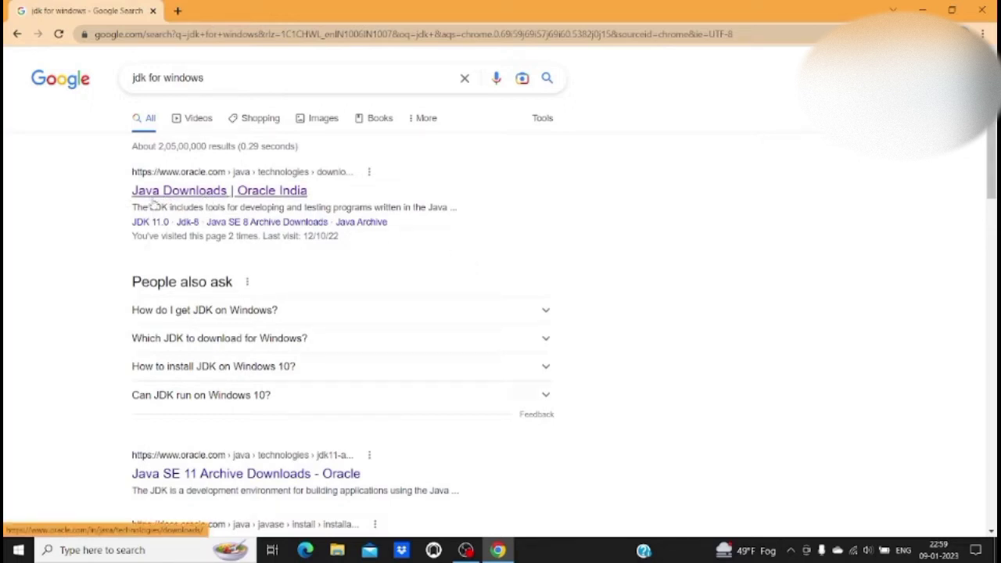
pyautogui.click(196, 192)
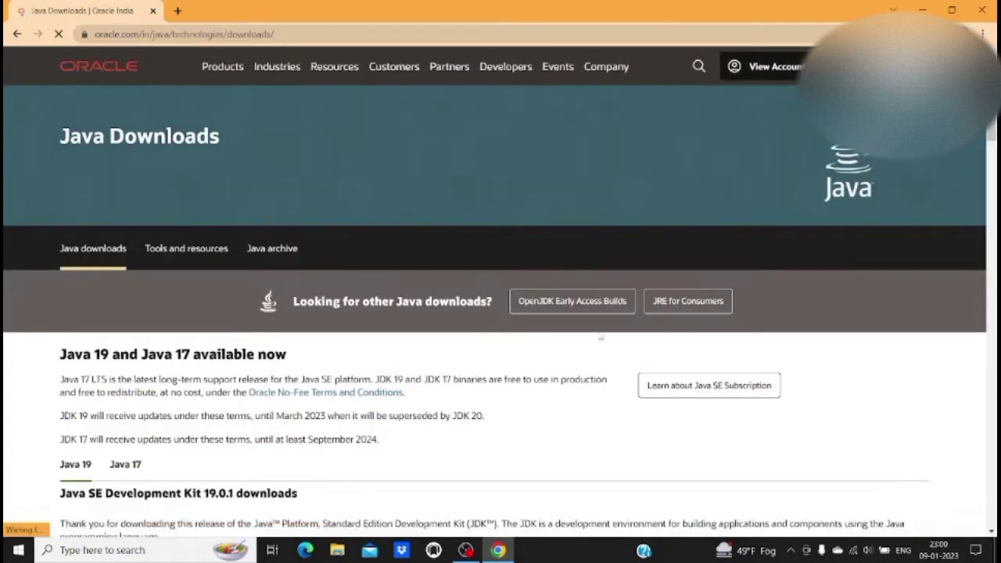
# Download the Windows x64 Installer (jdk-19_windows-x64_bin.exe) for Java SE Development Kit 19.0.1.
pyautogui.scroll(-3, 582, 379)
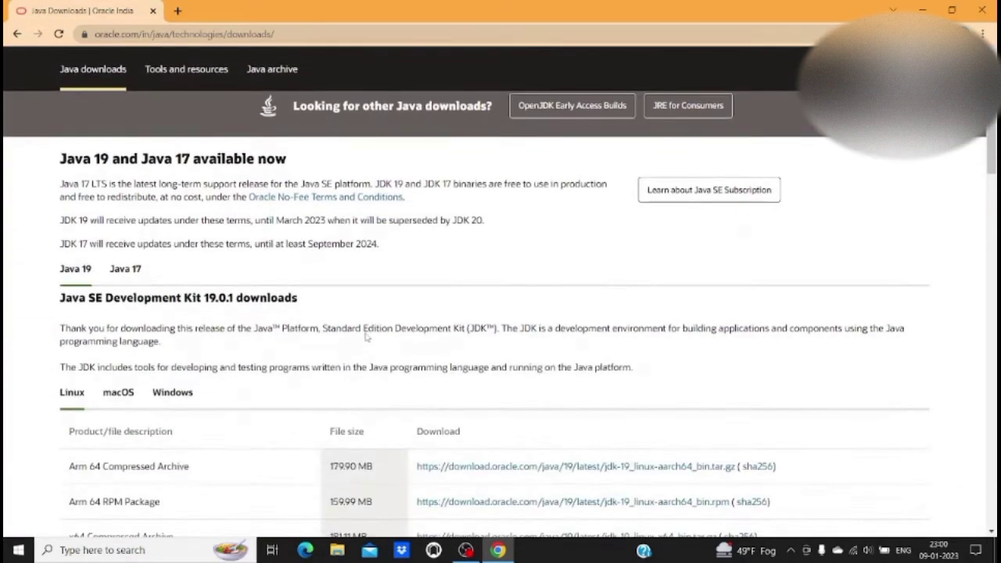
pyautogui.scroll(-3, 366, 336)
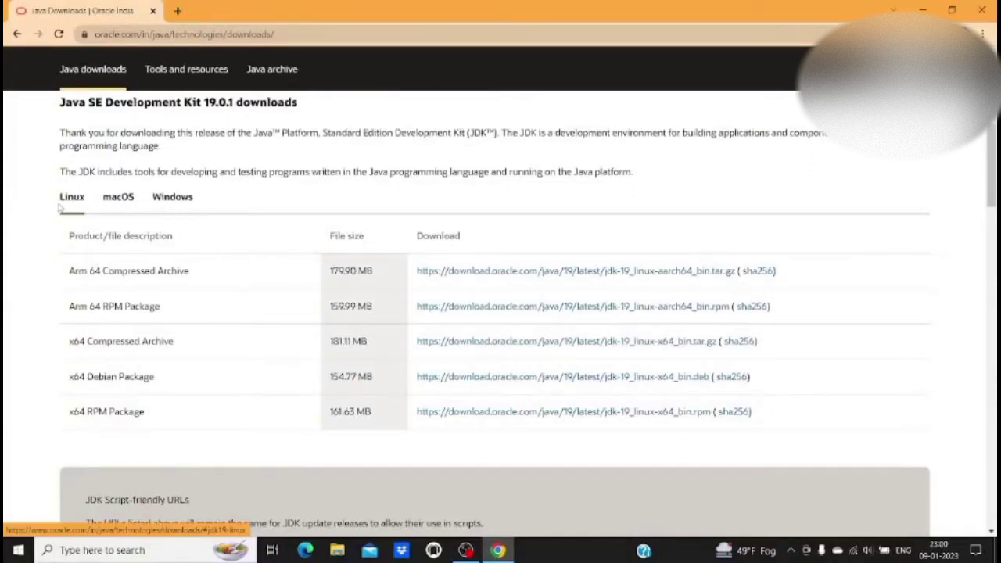
pyautogui.click(178, 205)
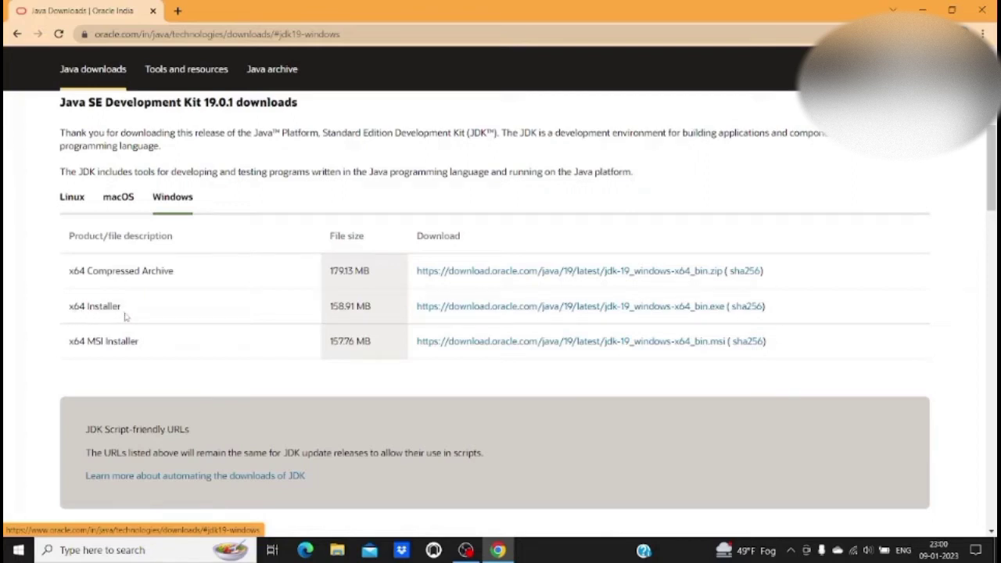
pyautogui.click(491, 312)
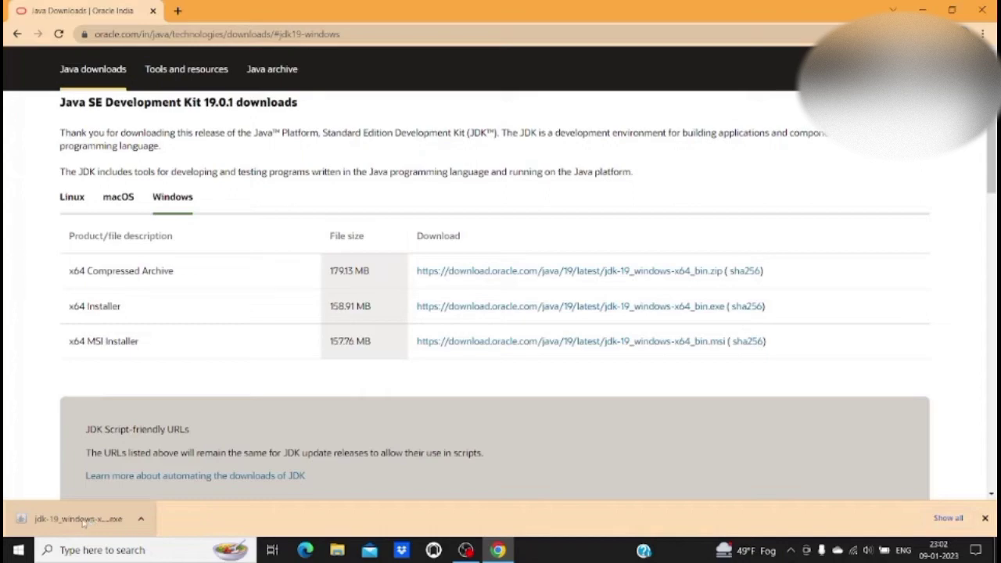
# Run the downloaded JDK 19 installer, install to the default folder C:\Program Files\Java\jdk-19\ and close the wizard.
pyautogui.click(86, 521)
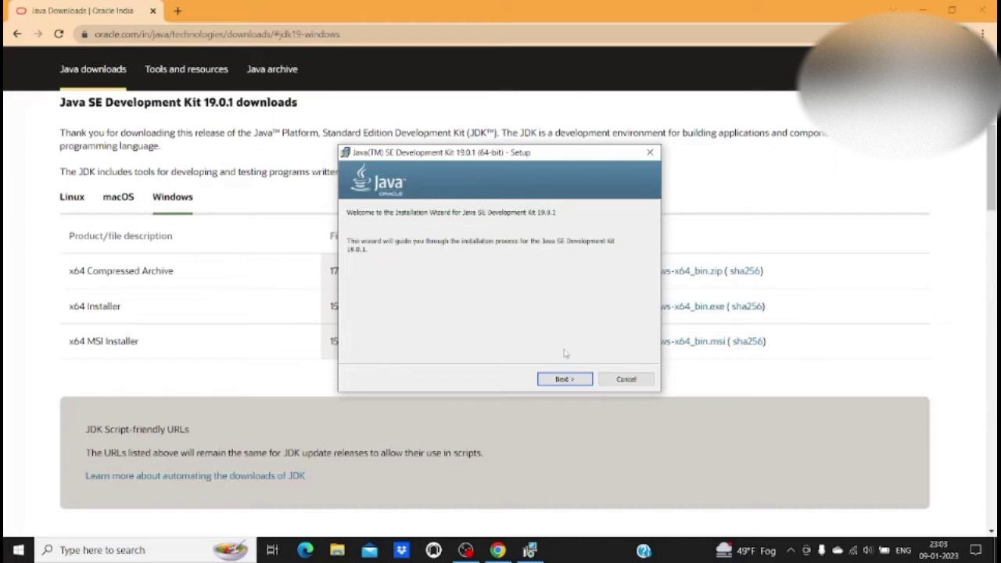
pyautogui.click(560, 382)
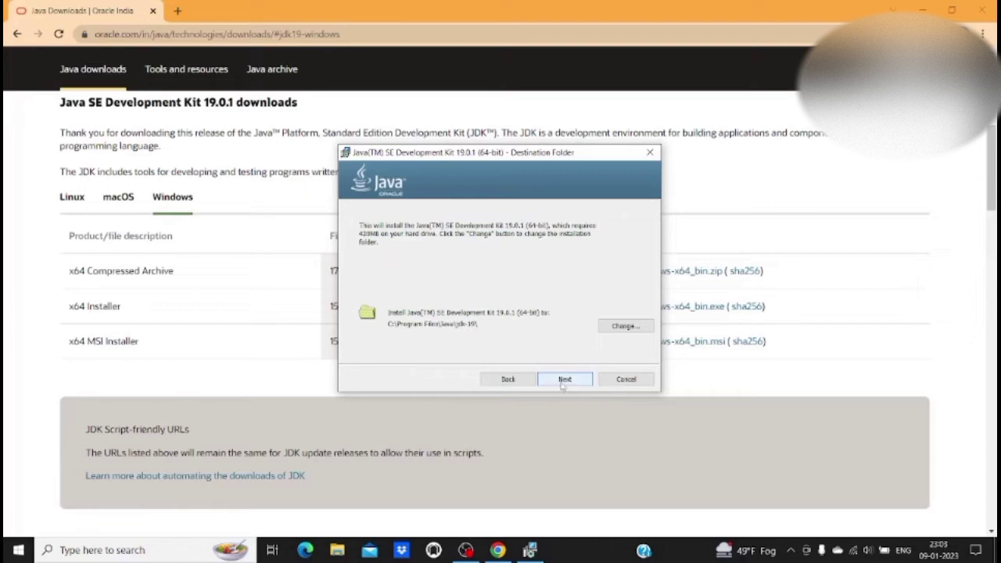
pyautogui.click(564, 381)
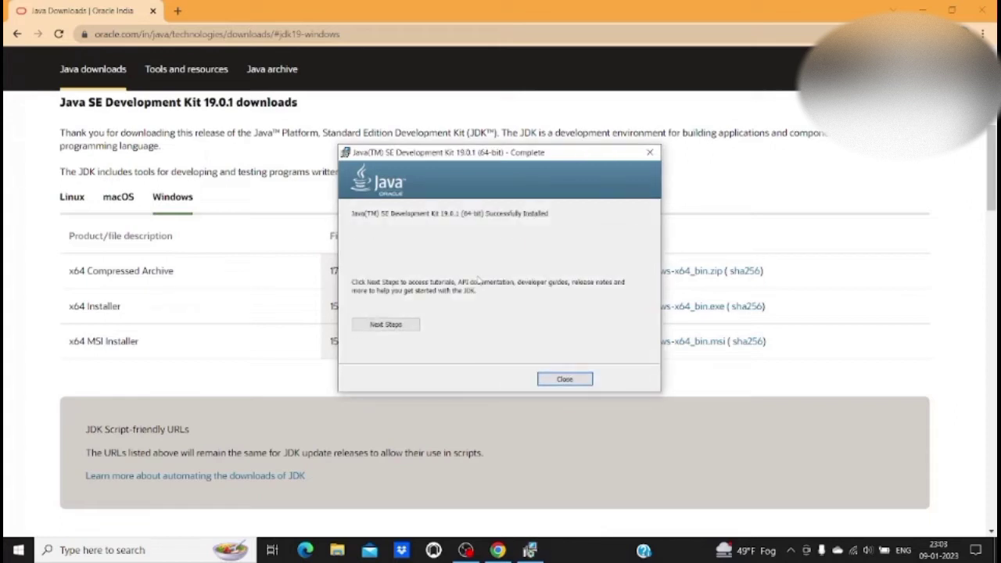
pyautogui.click(571, 380)
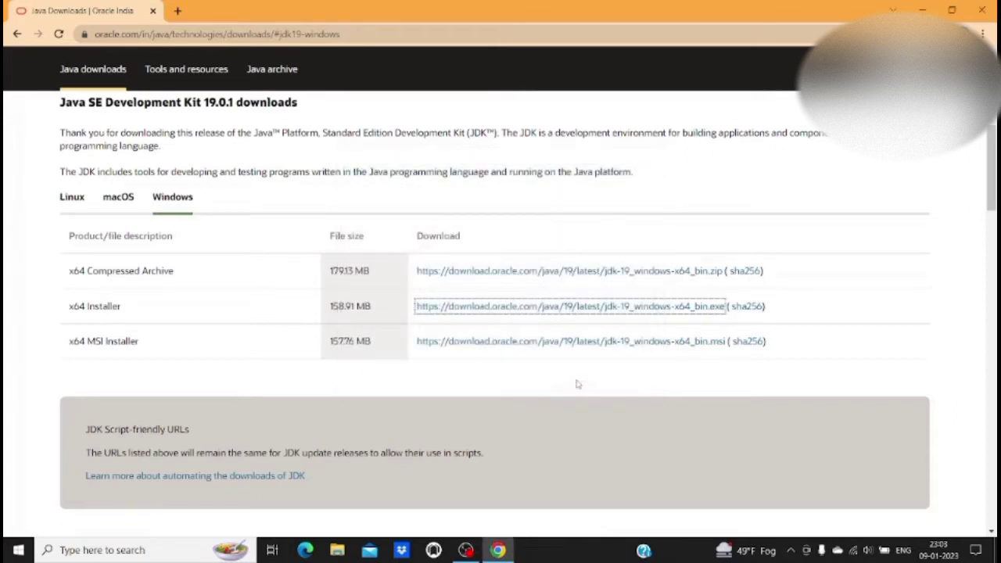
# Minimize the browser window and refresh the desktop.
pyautogui.click(922, 10)
pyautogui.rightClick(523, 137)
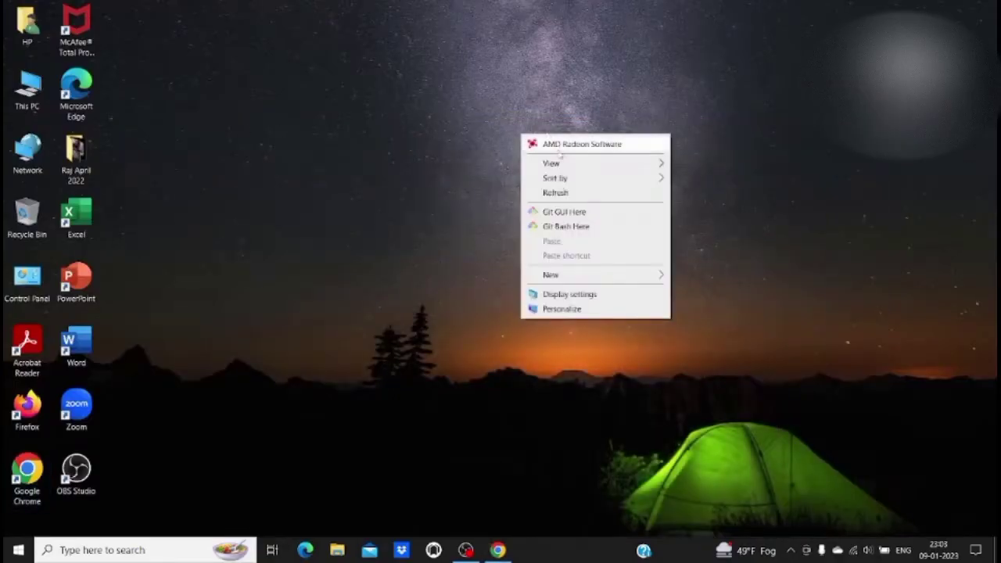
pyautogui.click(552, 194)
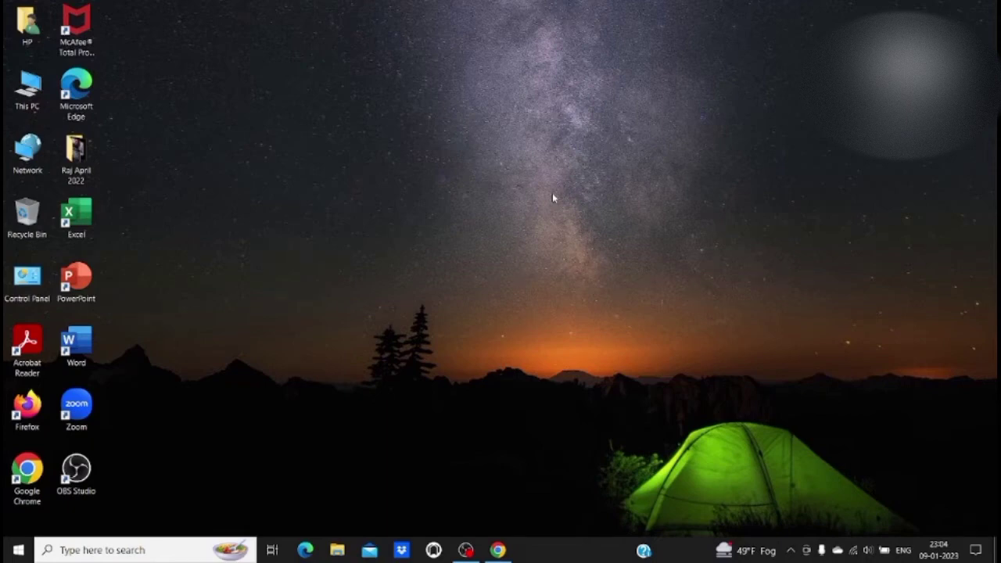
# Search Windows for "Env", open the account's environment variables and open the user Path variable for editing.
pyautogui.click(56, 550)
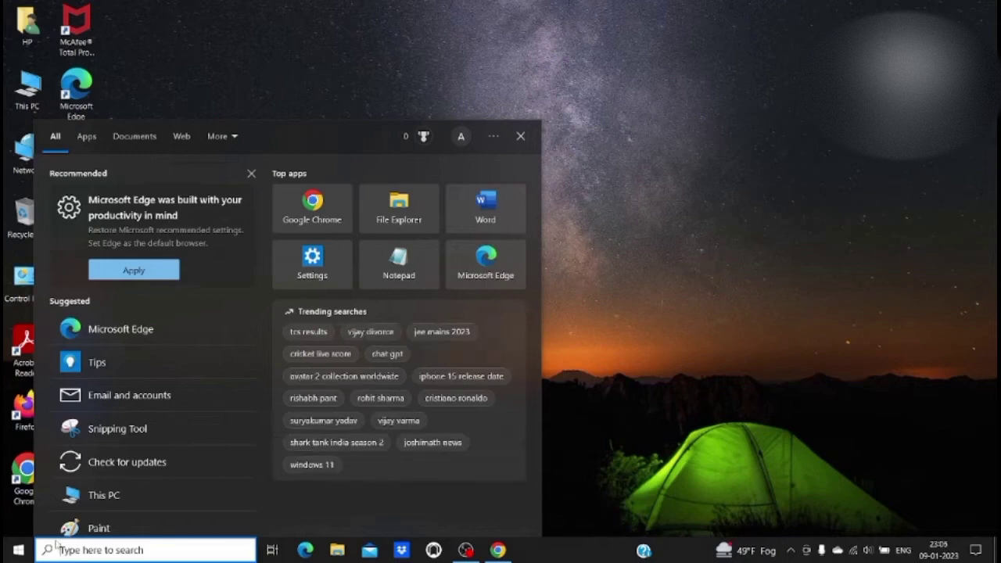
pyautogui.write('v')
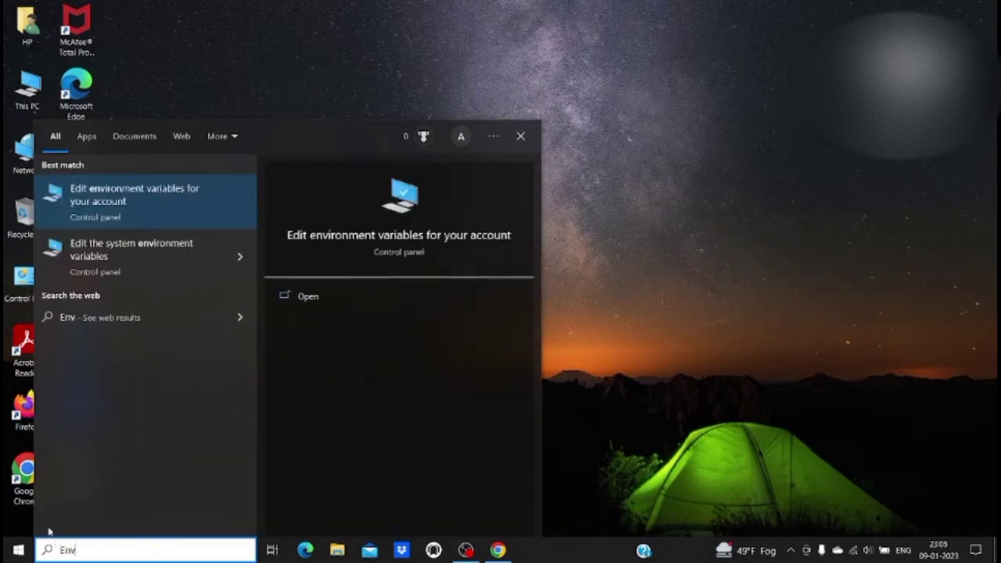
pyautogui.click(107, 206)
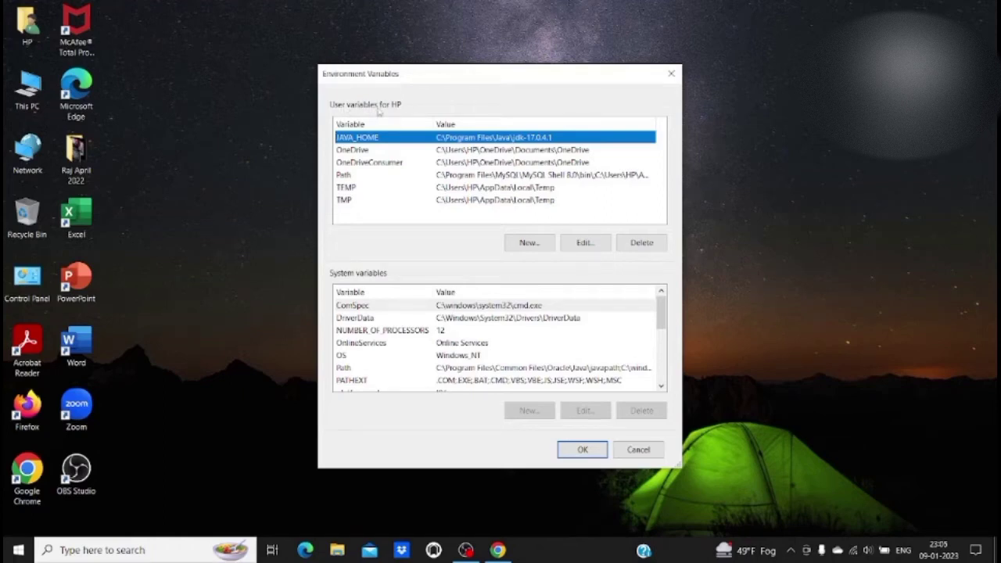
pyautogui.doubleClick(345, 175)
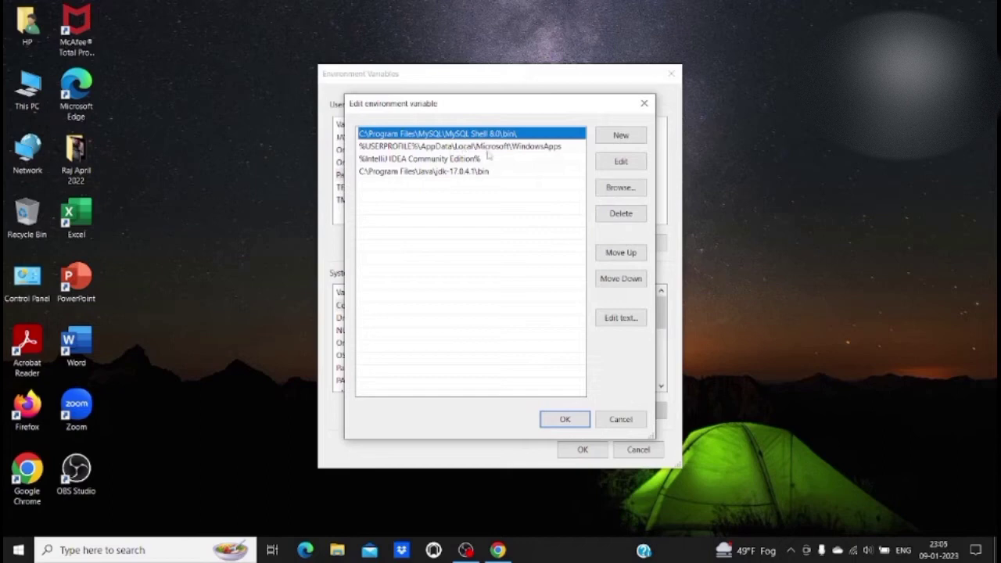
# Add a new Path entry by browsing to the folder C:\Program Files\Java\jdk-19\bin.
pyautogui.click(432, 186)
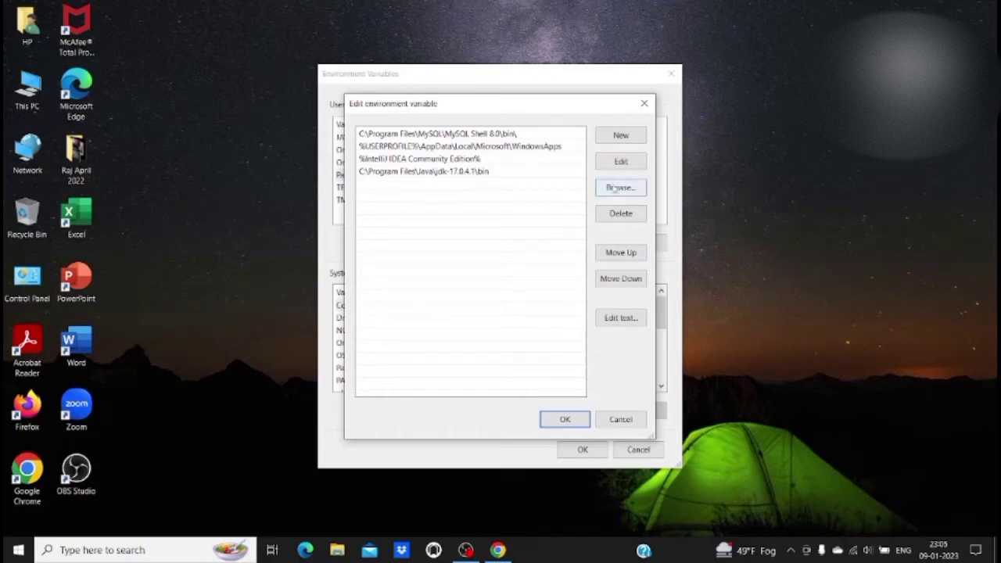
pyautogui.click(620, 136)
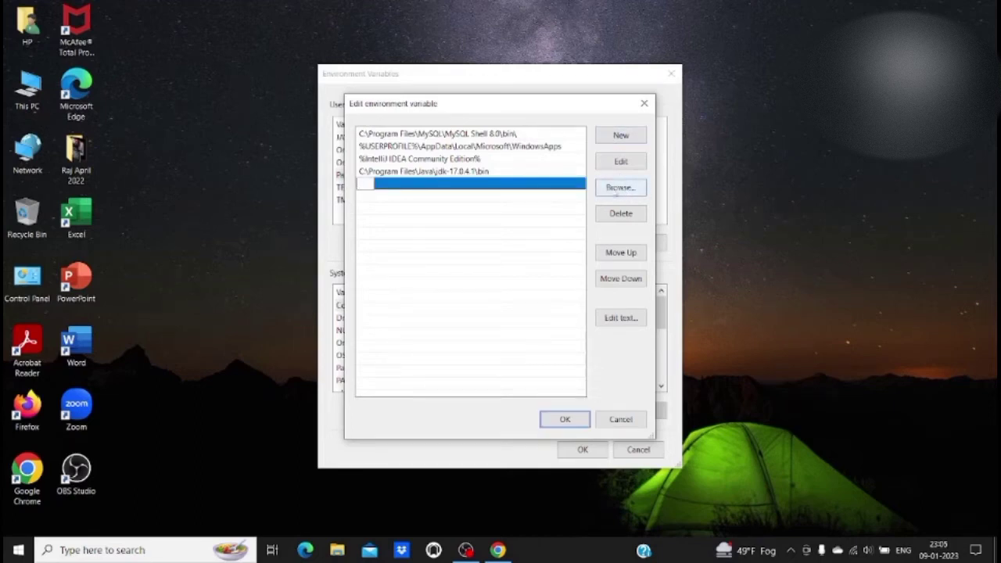
pyautogui.click(618, 189)
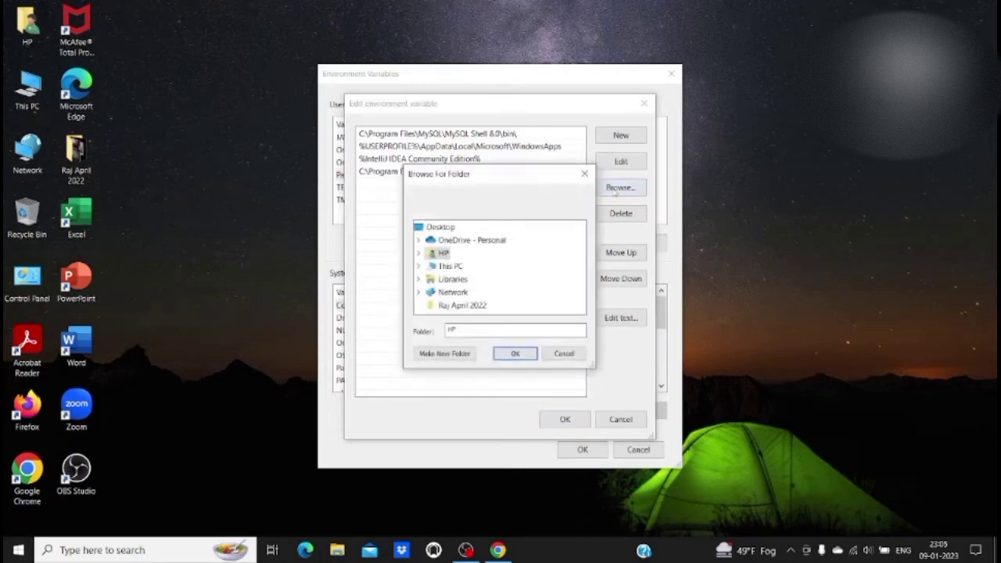
pyautogui.doubleClick(449, 267)
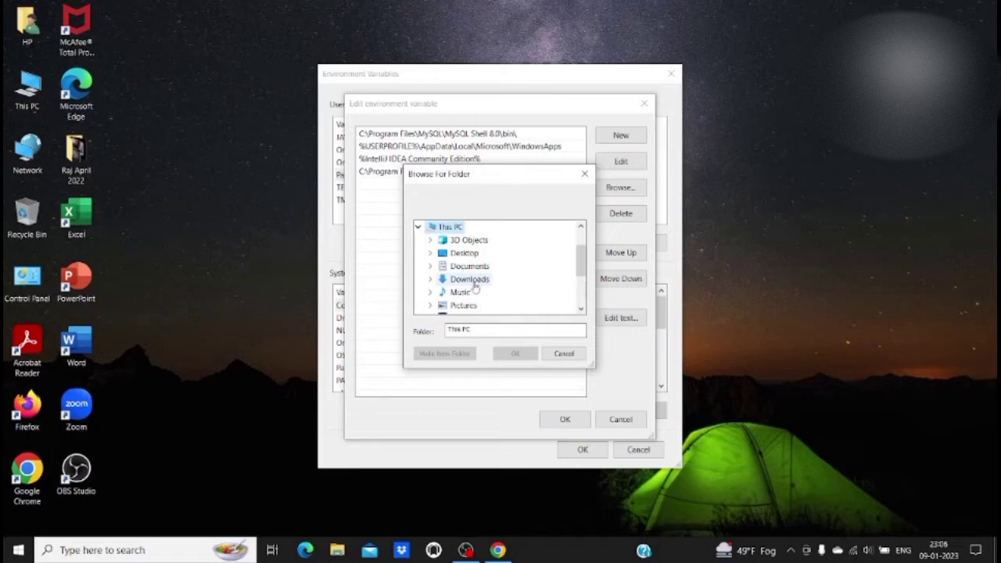
pyautogui.scroll(-2, 460, 313)
pyautogui.scroll(1, 461, 313)
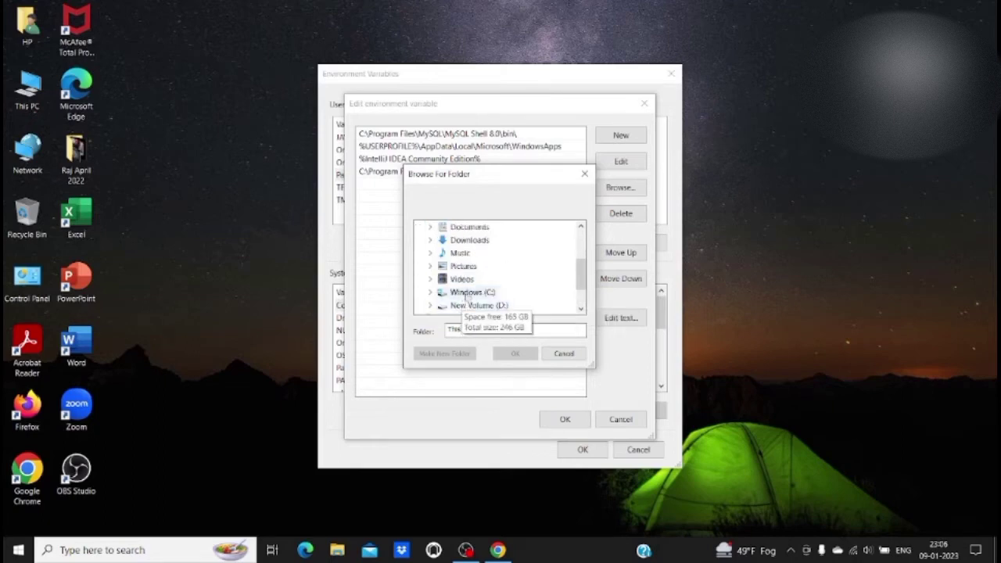
pyautogui.doubleClick(468, 293)
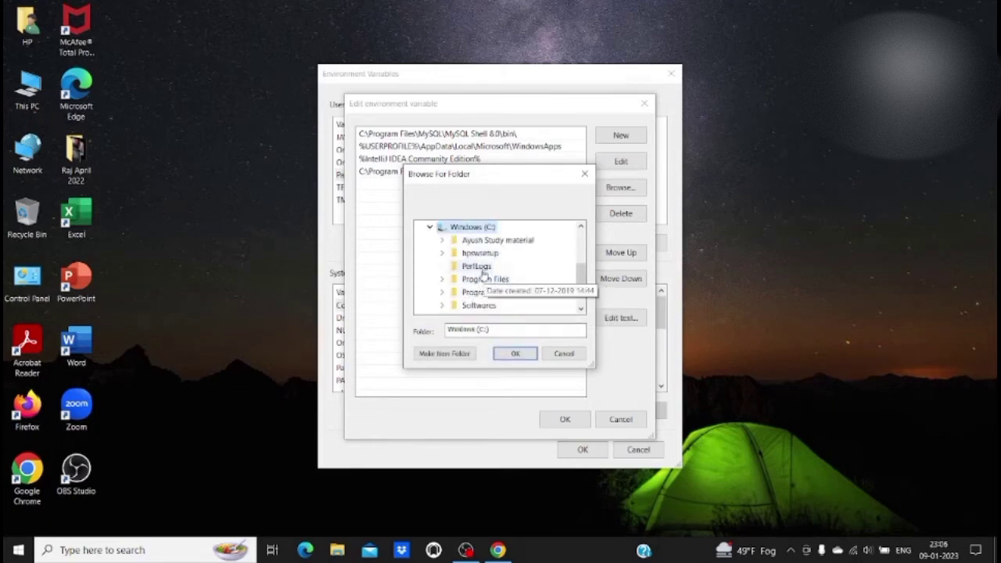
pyautogui.doubleClick(479, 280)
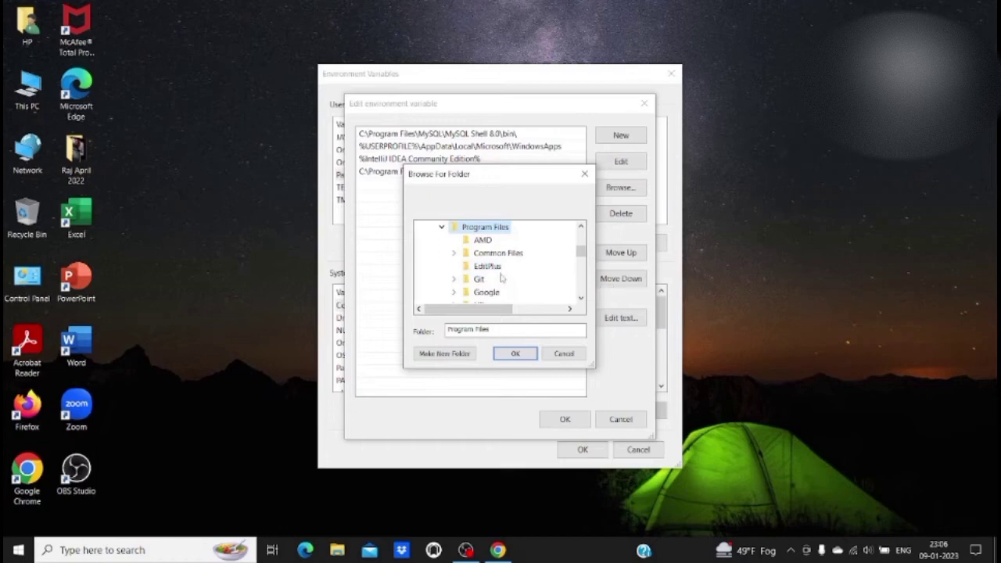
pyautogui.scroll(-3, 485, 277)
pyautogui.doubleClick(485, 268)
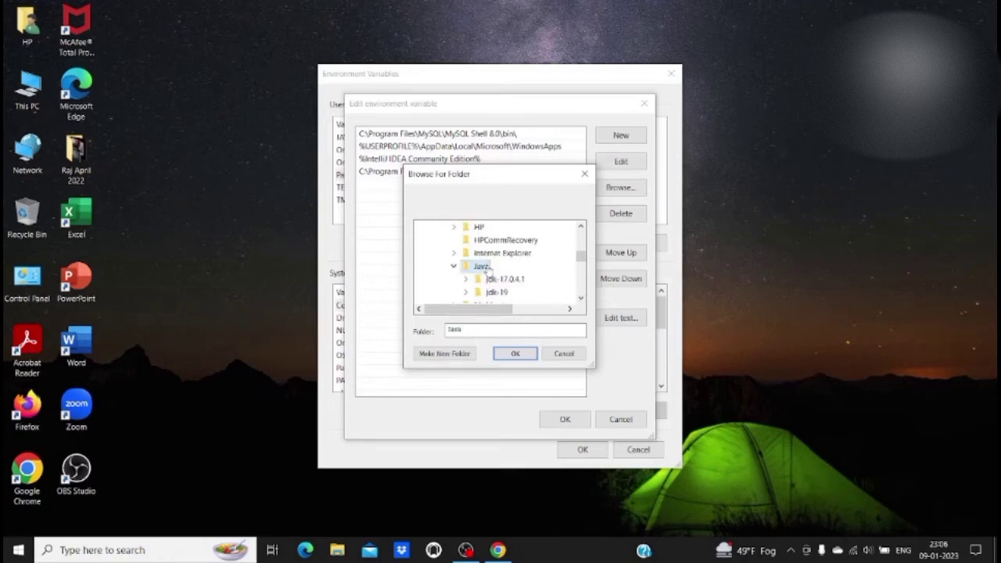
pyautogui.scroll(-1, 524, 267)
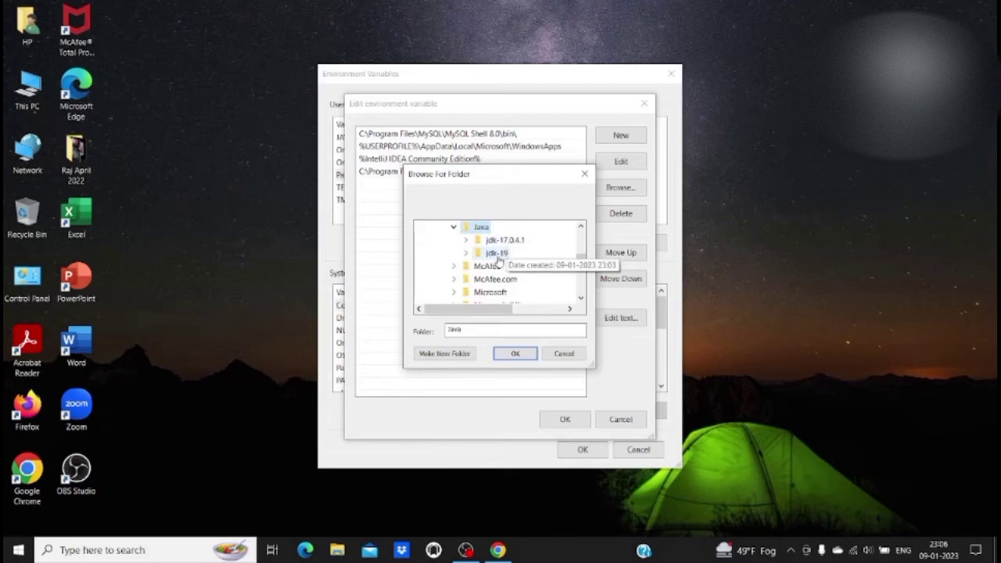
pyautogui.doubleClick(497, 256)
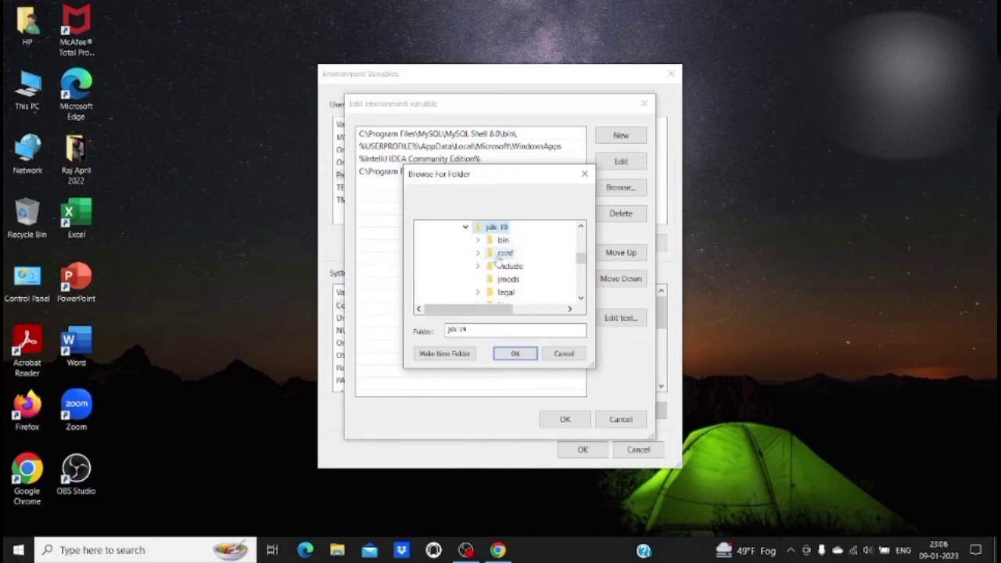
pyautogui.scroll(1, 509, 266)
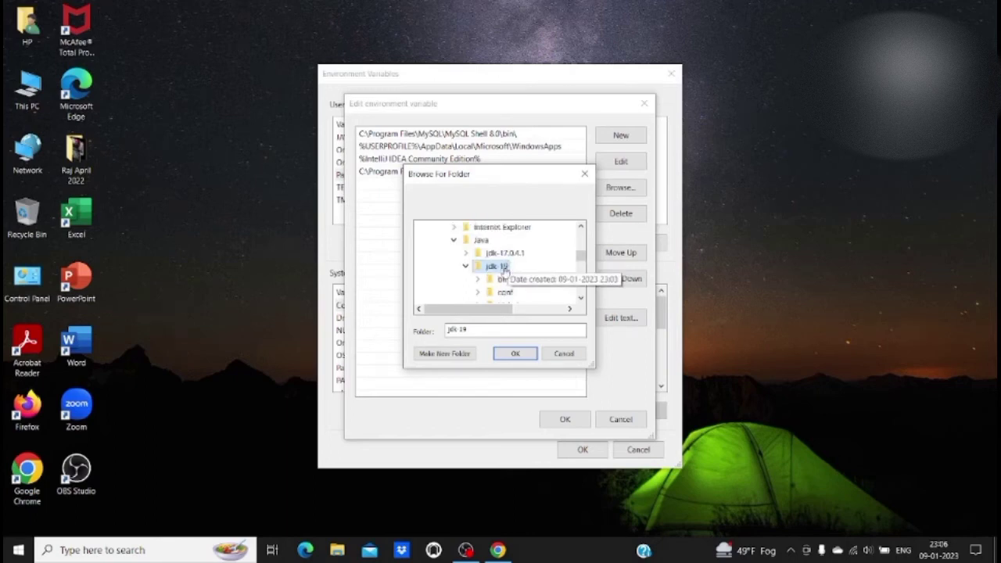
pyautogui.scroll(-1, 505, 266)
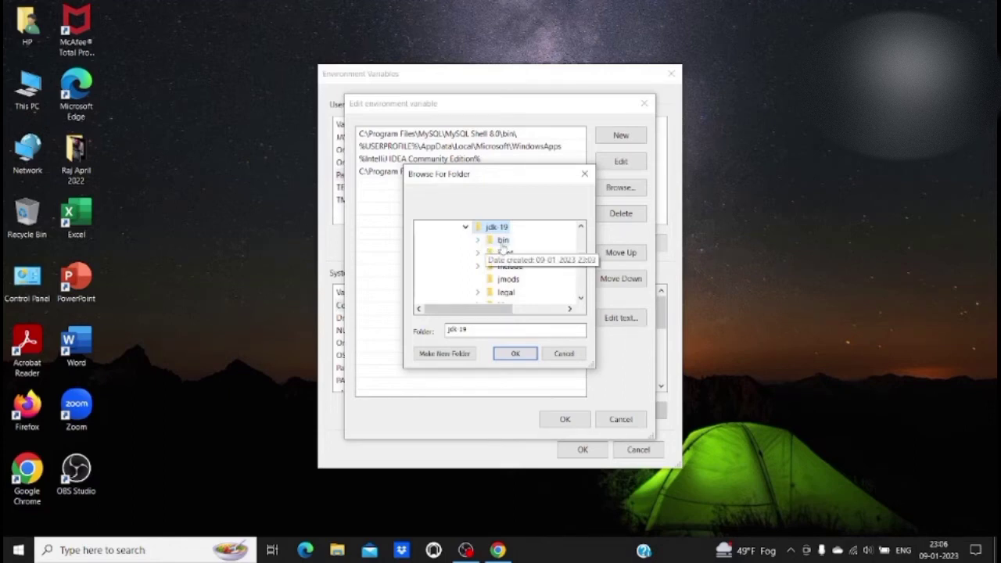
pyautogui.click(503, 243)
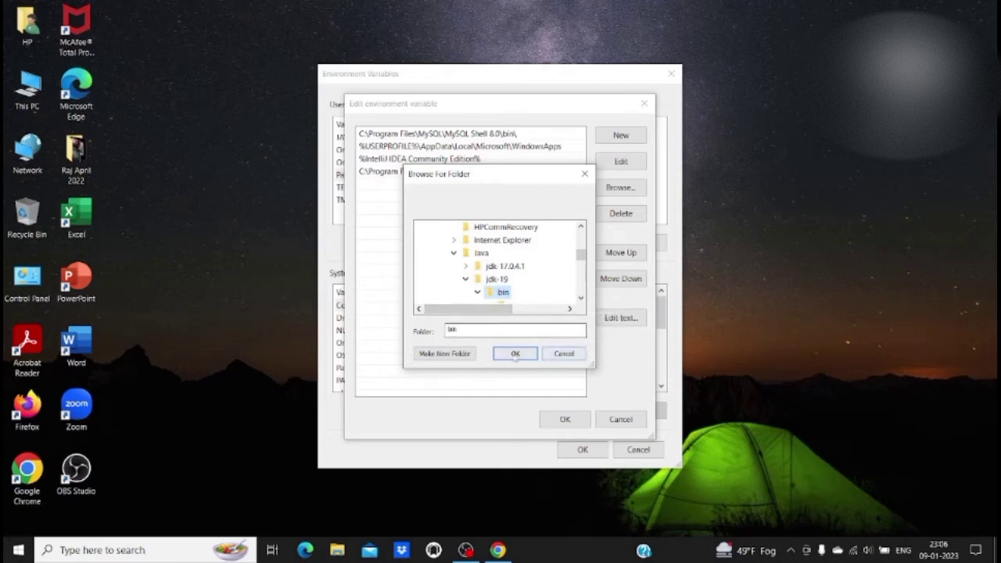
pyautogui.click(516, 355)
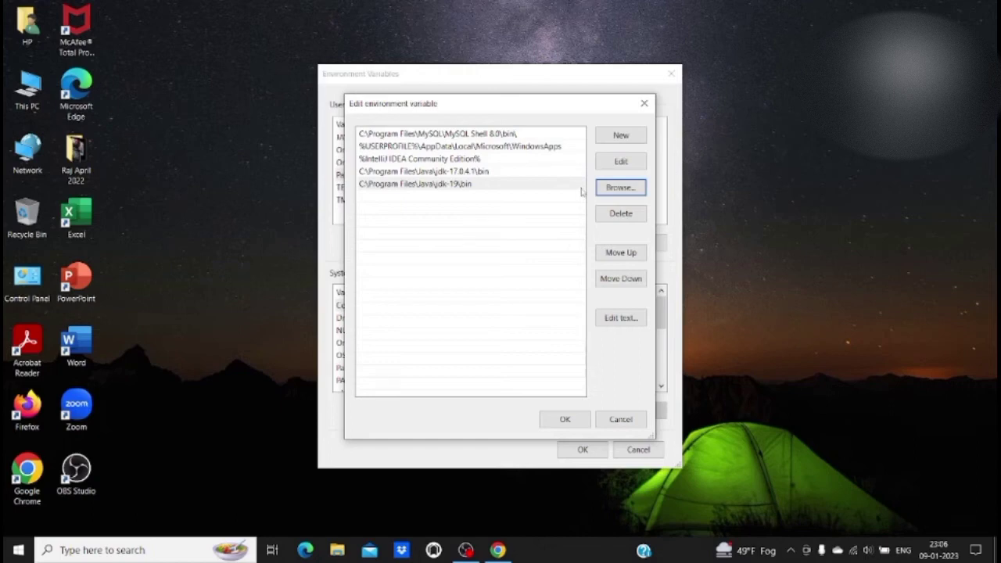
# Delete the C:\Program Files\Java\jdk-19\bin entry from the user Path variable.
pyautogui.click(493, 186)
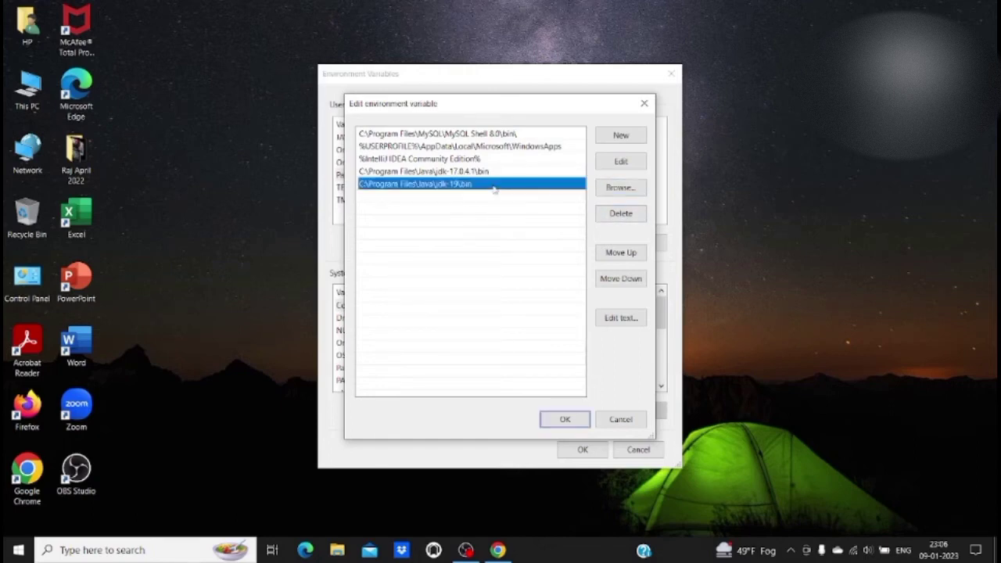
pyautogui.click(621, 215)
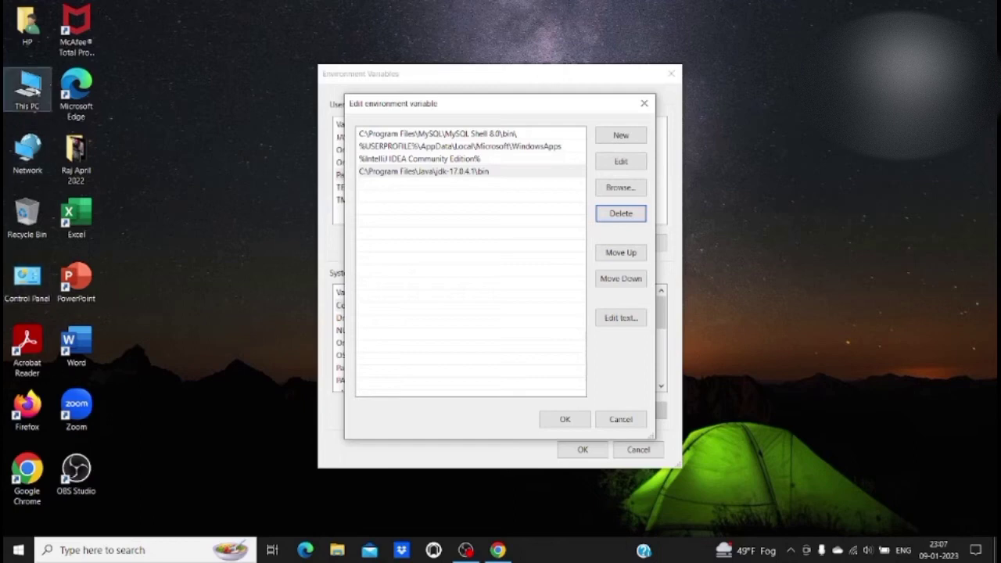
# Open This PC in a maximized File Explorer window and browse to the folder C:\Program Files\Java\jdk-19\bin.
pyautogui.doubleClick(29, 88)
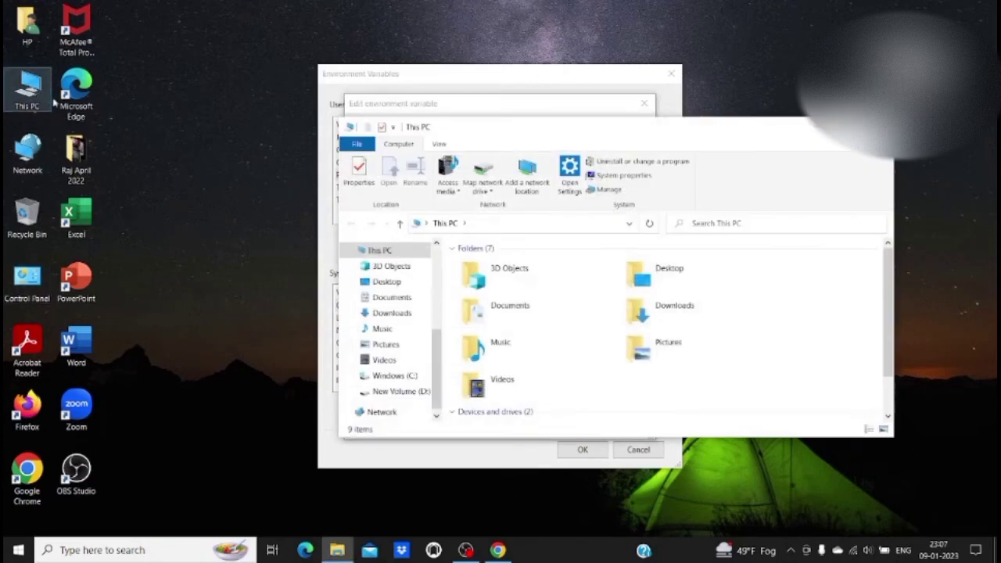
pyautogui.scroll(-1, 678, 352)
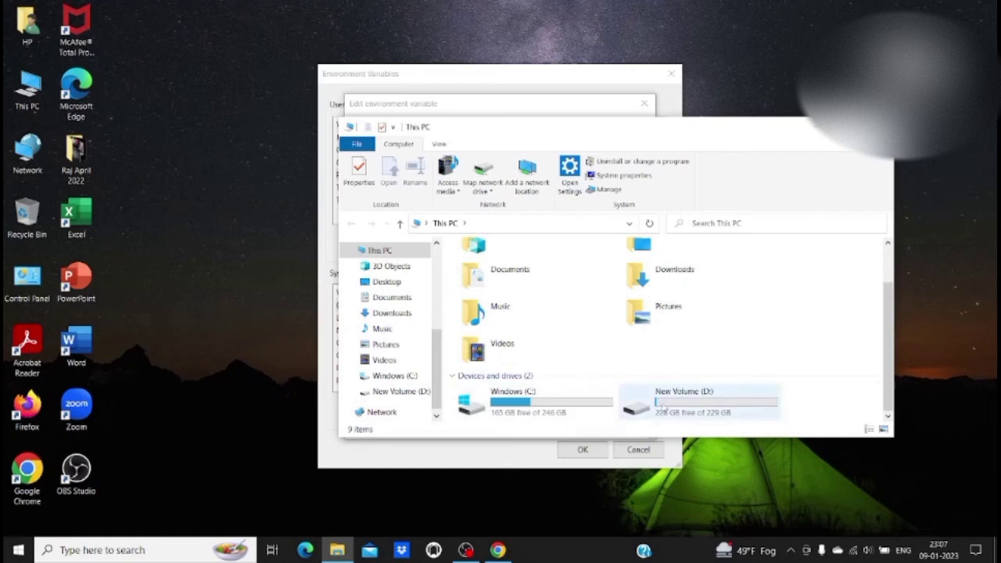
pyautogui.press('super+Up')
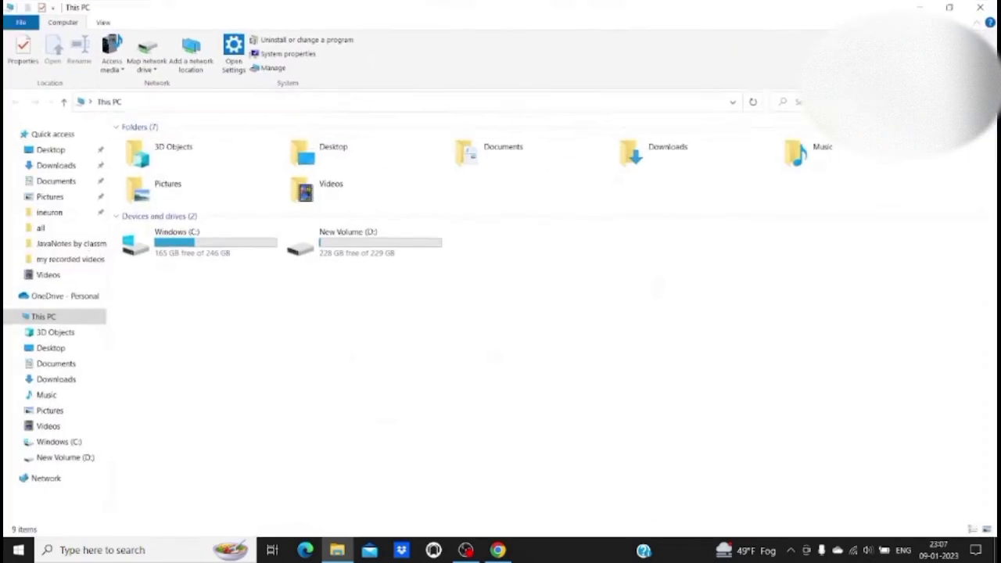
pyautogui.click(233, 245)
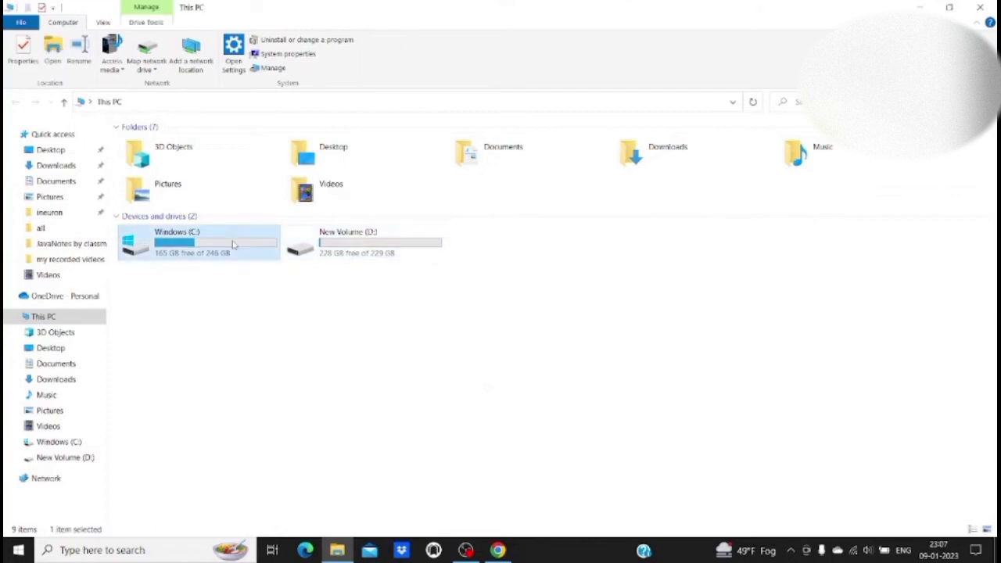
pyautogui.doubleClick(232, 245)
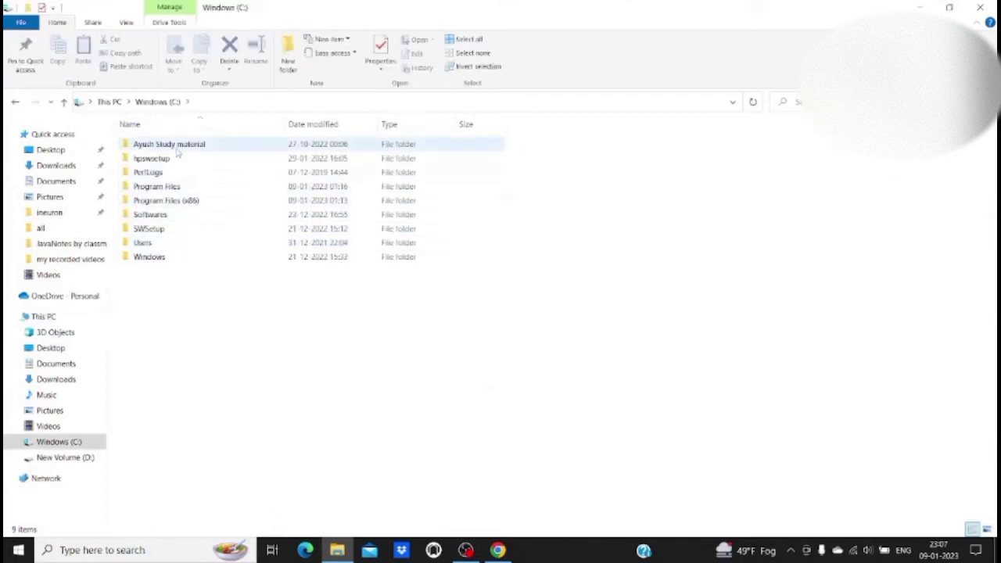
pyautogui.doubleClick(168, 187)
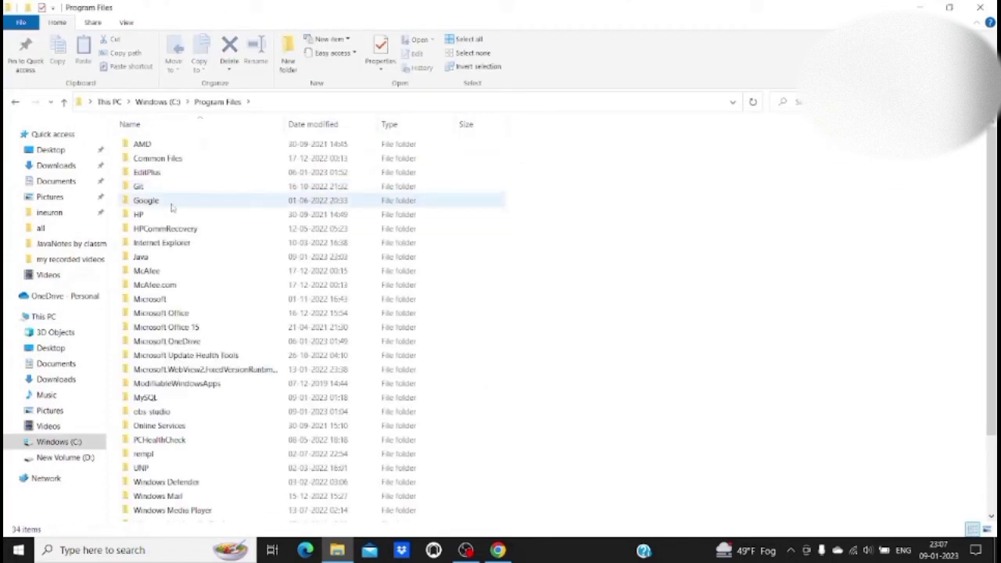
pyautogui.doubleClick(152, 258)
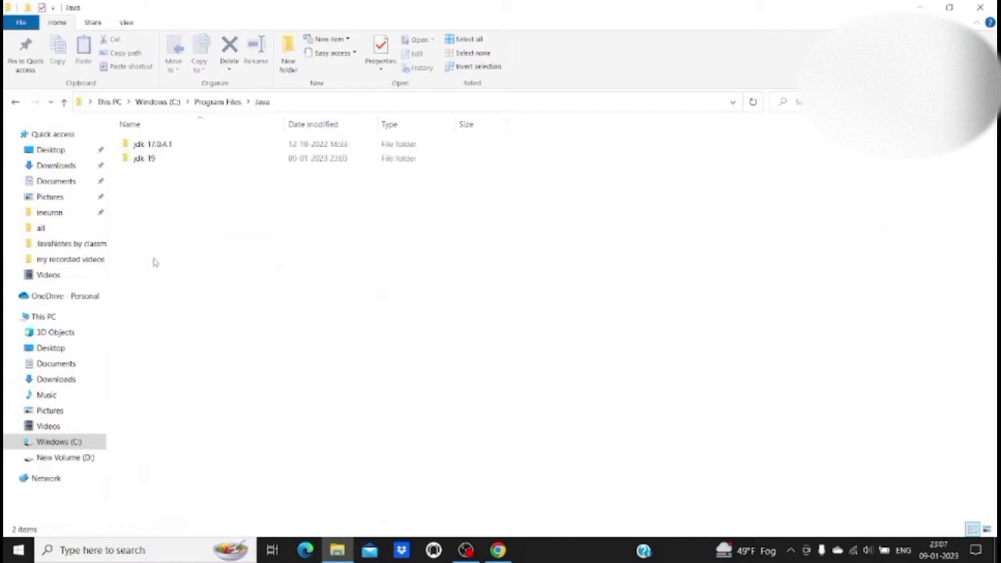
pyautogui.doubleClick(179, 161)
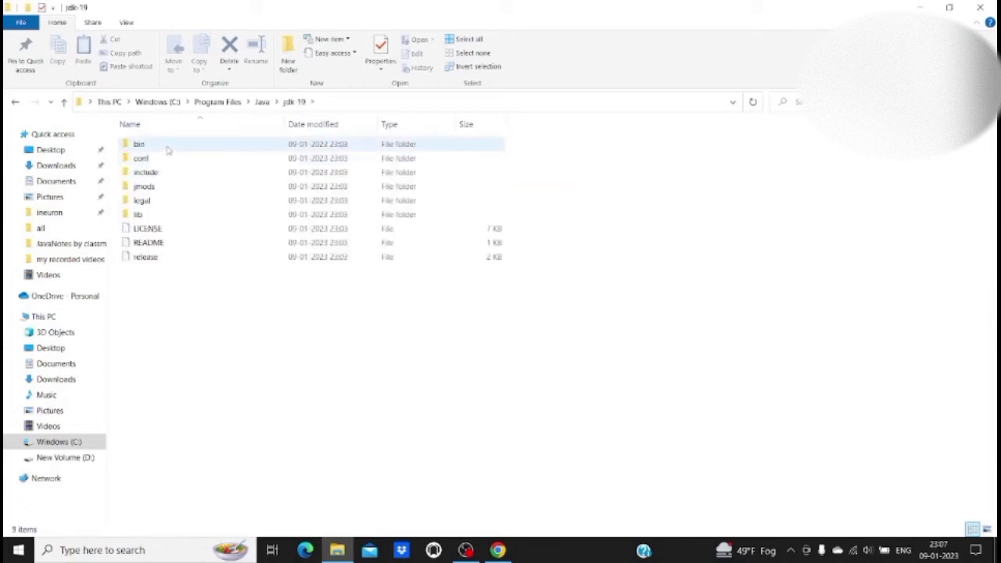
pyautogui.doubleClick(167, 150)
# Copy the full folder path C:\Program Files\Java\jdk-19\bin and minimize the File Explorer window.
pyautogui.click(171, 103)
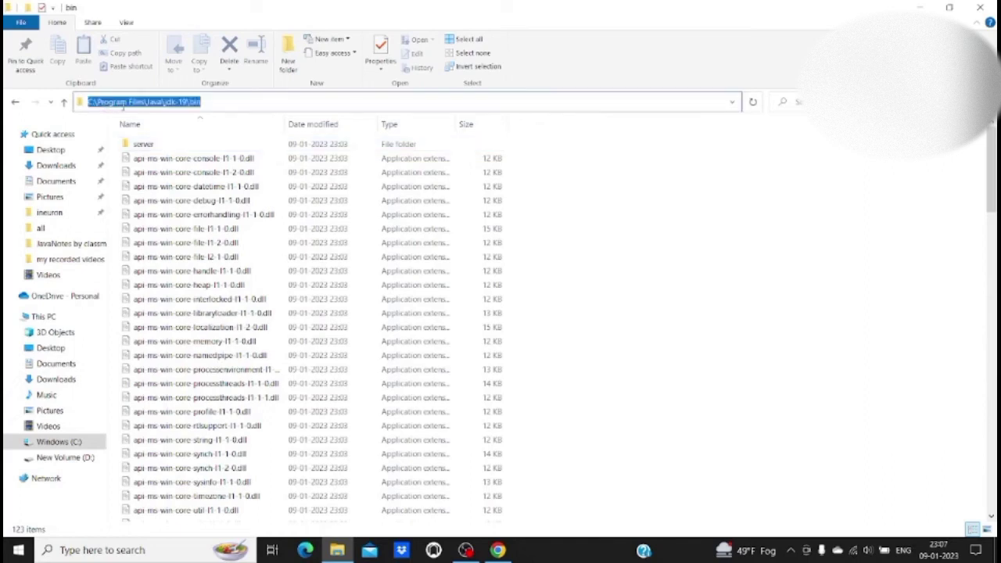
pyautogui.click(227, 102)
pyautogui.hotkey('shift', 'Left')
pyautogui.hotkey('shift', 'Left')
pyautogui.hotkey('shift', 'Left')
pyautogui.hotkey('shift', 'Left')
pyautogui.hotkey('shift', 'Left')
pyautogui.hotkey('shift', 'Left')
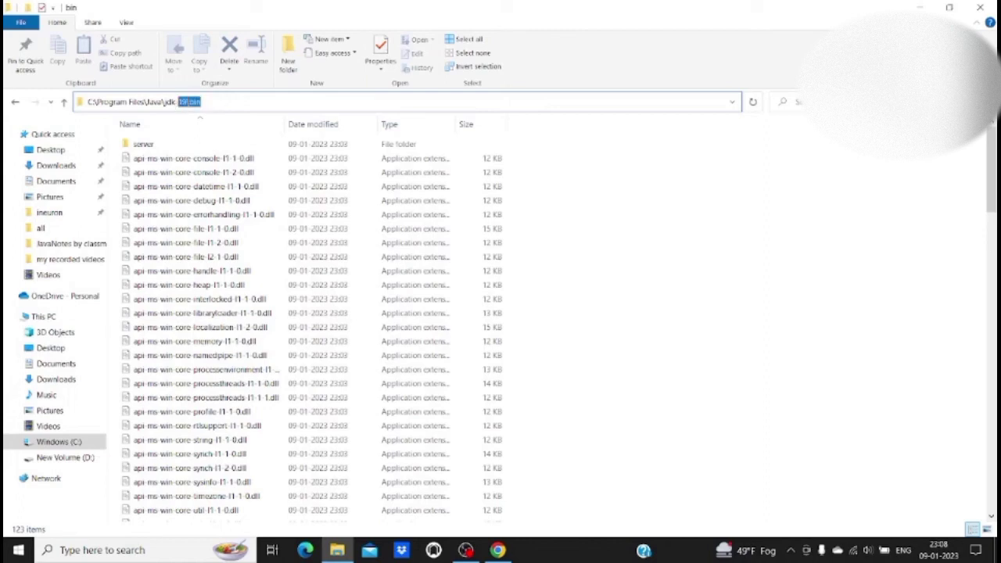
pyautogui.moveTo(201, 103); pyautogui.dragTo(86, 106)
pyautogui.hotkey('ctrl', 'c')
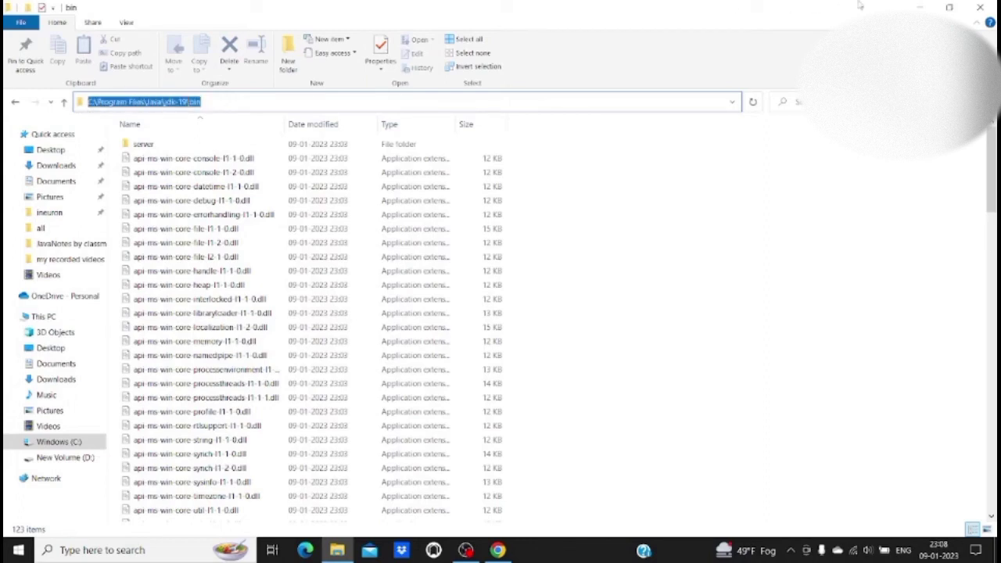
pyautogui.click(921, 5)
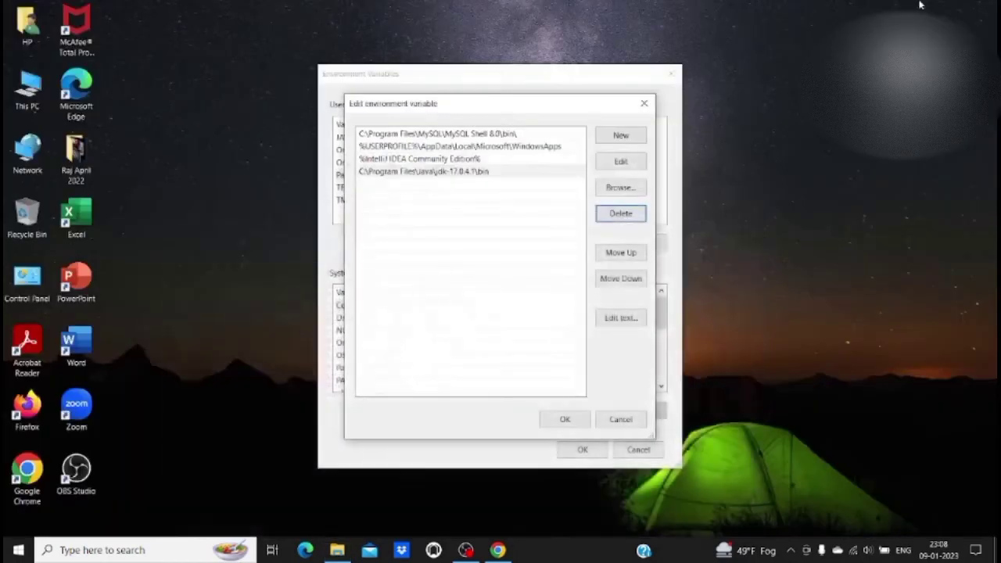
# Add the copied path C:\Program Files\Java\jdk-19\bin as a new entry in the user Path variable and accept the edit.
pyautogui.click(615, 135)
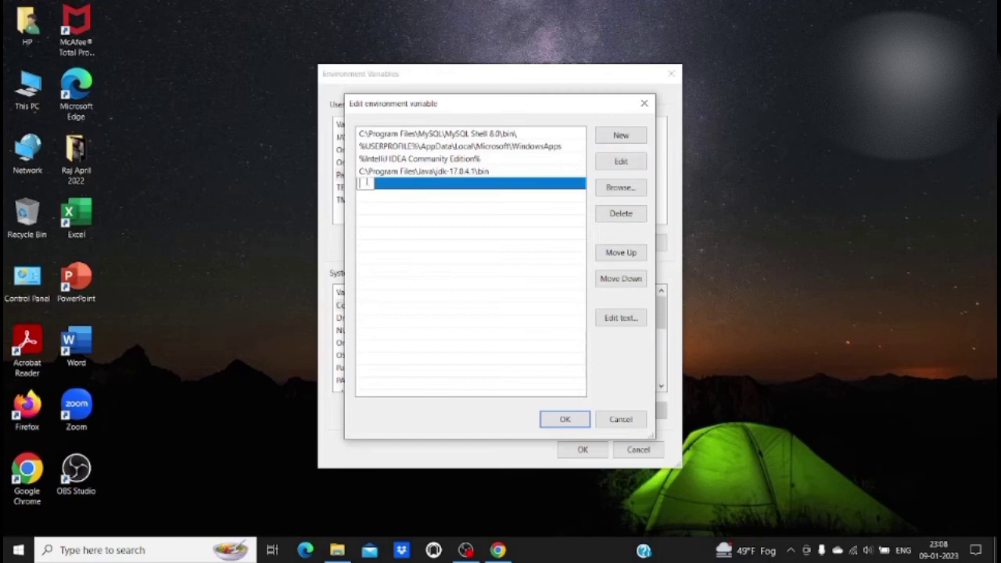
pyautogui.hotkey('ctrl', 'v')
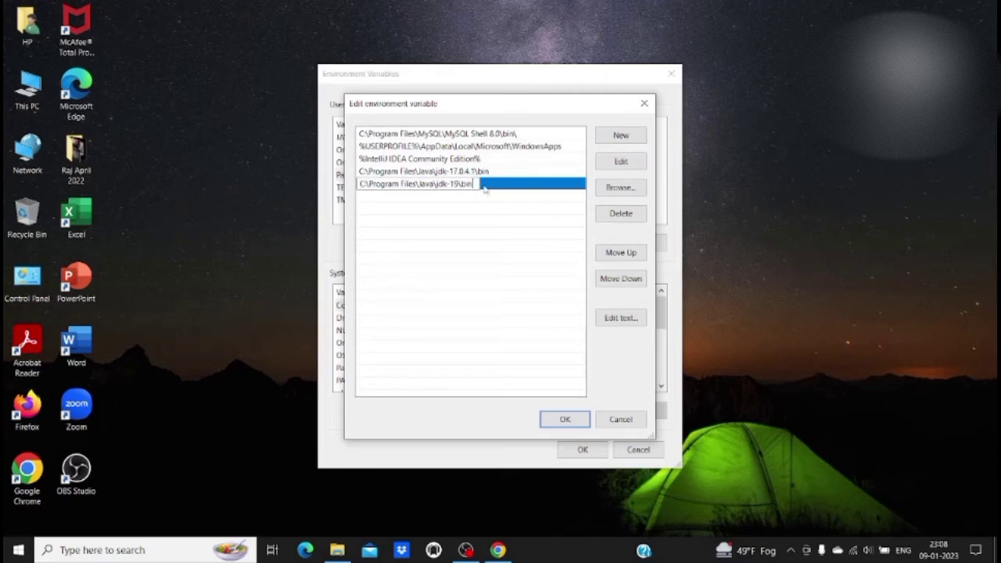
pyautogui.click(566, 419)
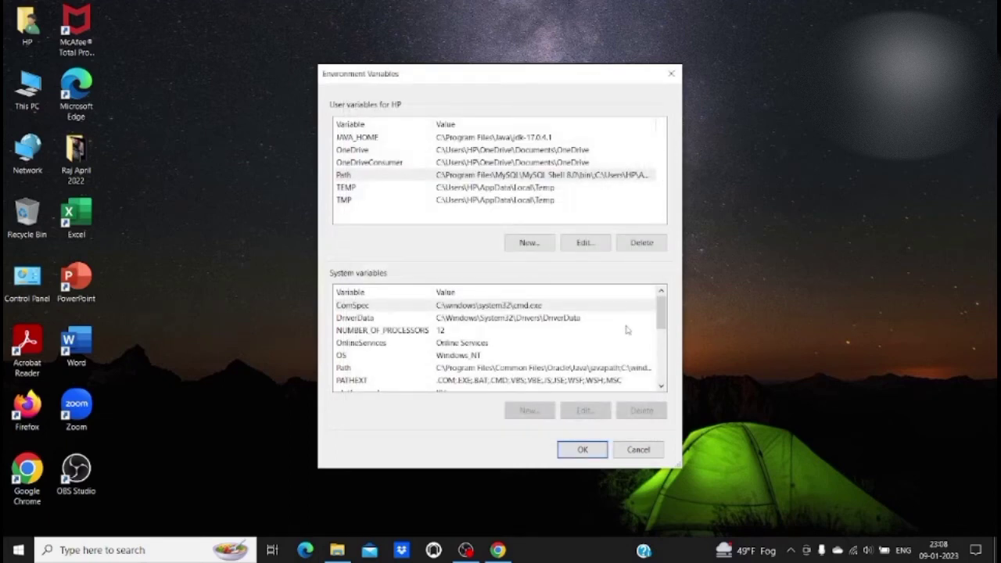
# Create the user variable JAVA_HOME with the value C:\Program Files\Java\jdk-19 and save the environment variables.
pyautogui.click(525, 243)
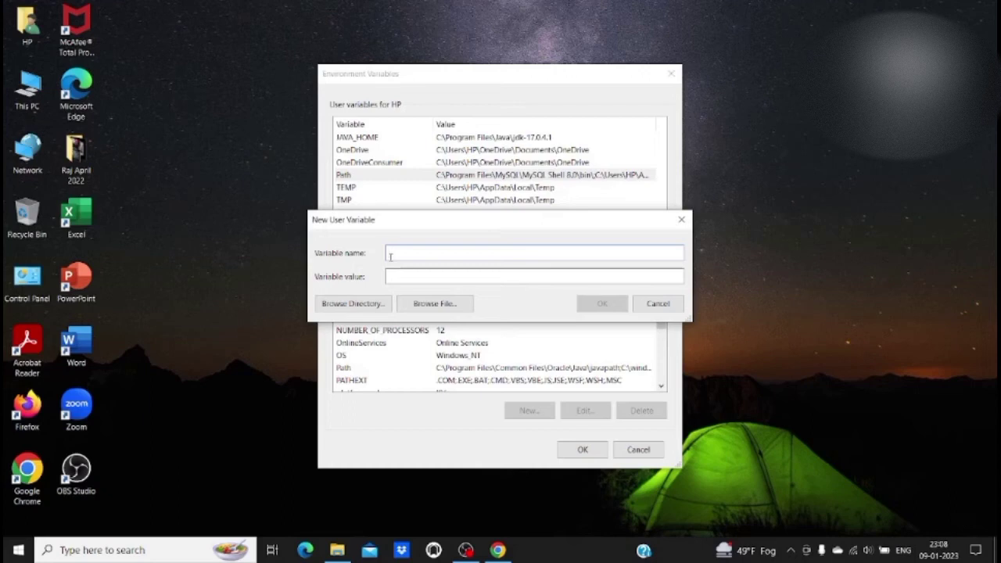
pyautogui.write('JA')
pyautogui.press('BackSpace')
pyautogui.press('BackSpace')
pyautogui.write('VA_HOM')
pyautogui.click(427, 278)
pyautogui.hotkey('ctrl', 'v')
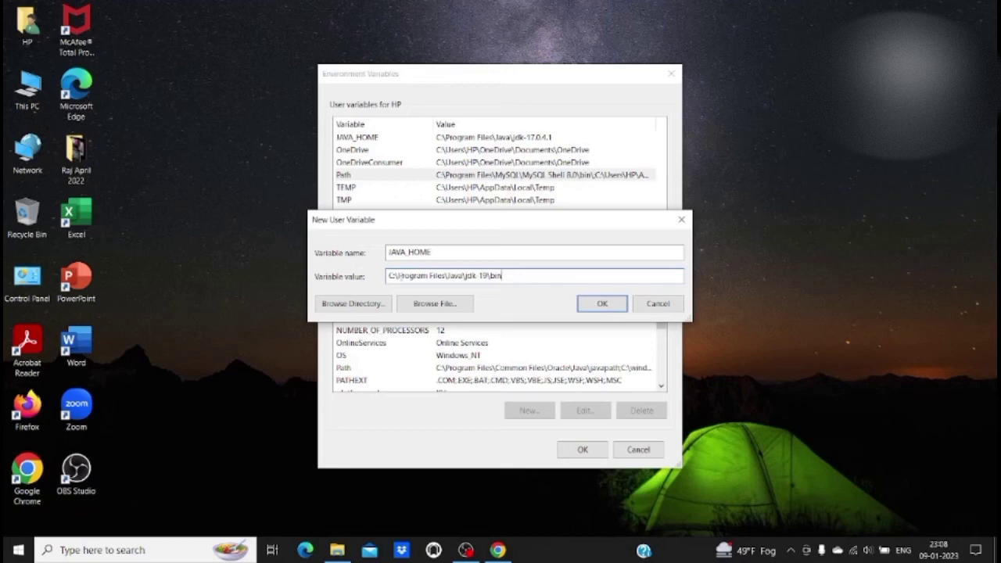
pyautogui.press('BackSpace')
pyautogui.press('BackSpace')
pyautogui.press('BackSpace')
pyautogui.press('BackSpace')
pyautogui.click(601, 305)
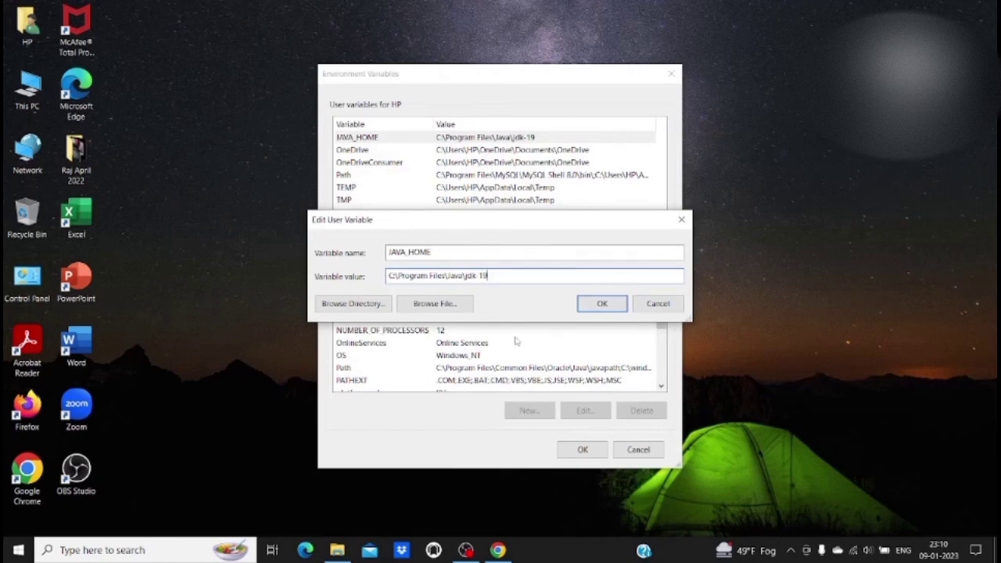
pyautogui.click(610, 309)
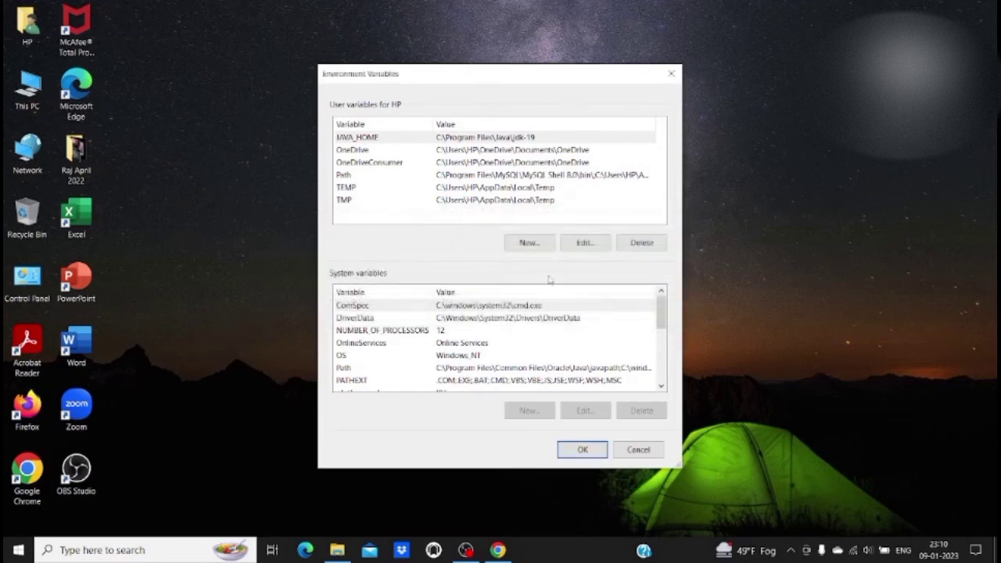
pyautogui.click(578, 454)
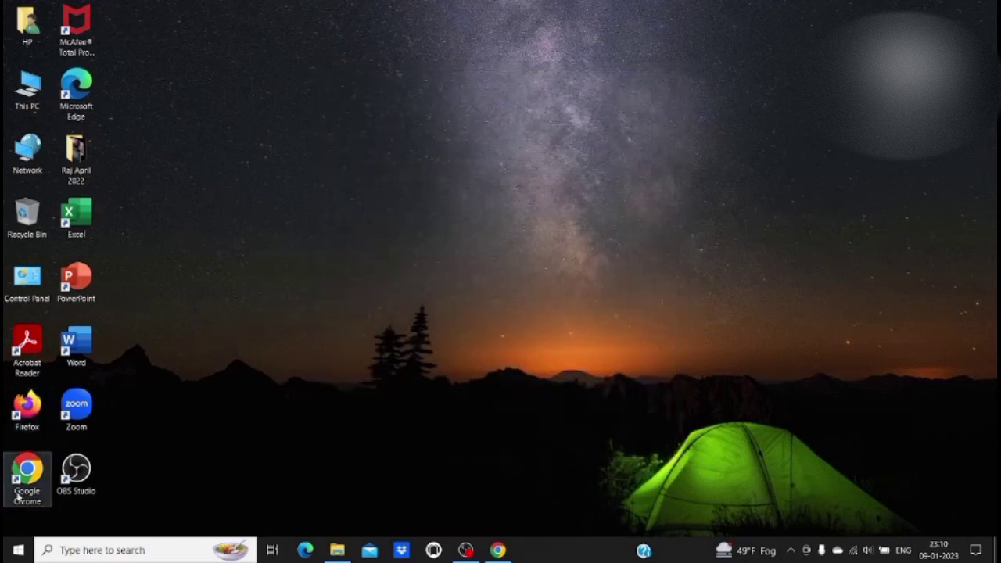
# Search Windows for "cd", open Command Prompt and maximize its window.
pyautogui.click(81, 551)
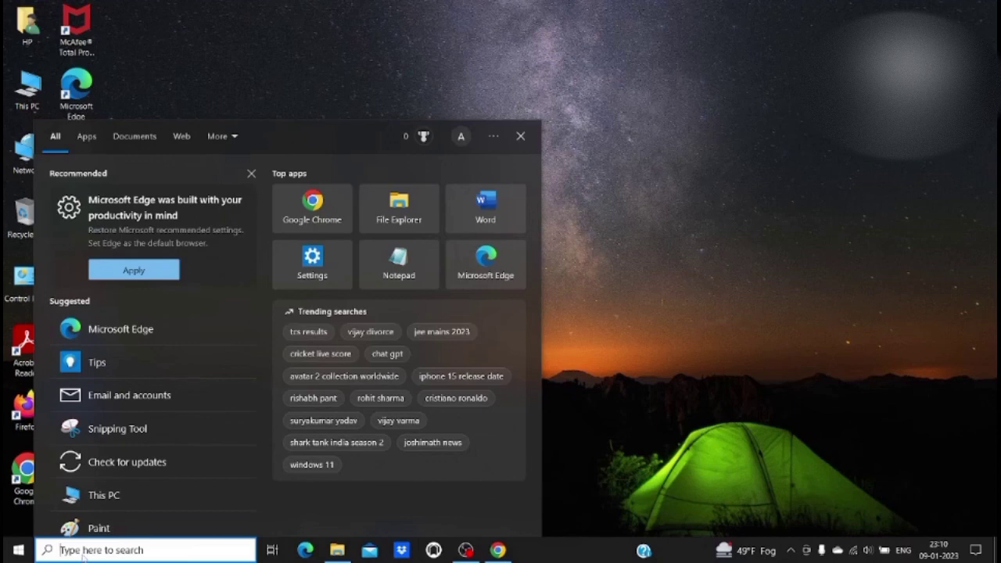
pyautogui.write('cd')
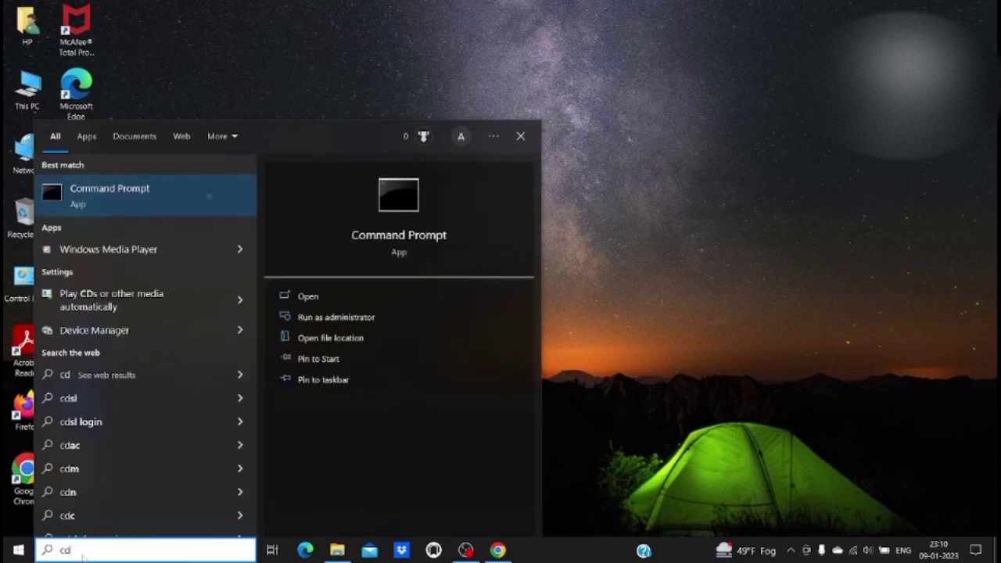
pyautogui.press('Return')
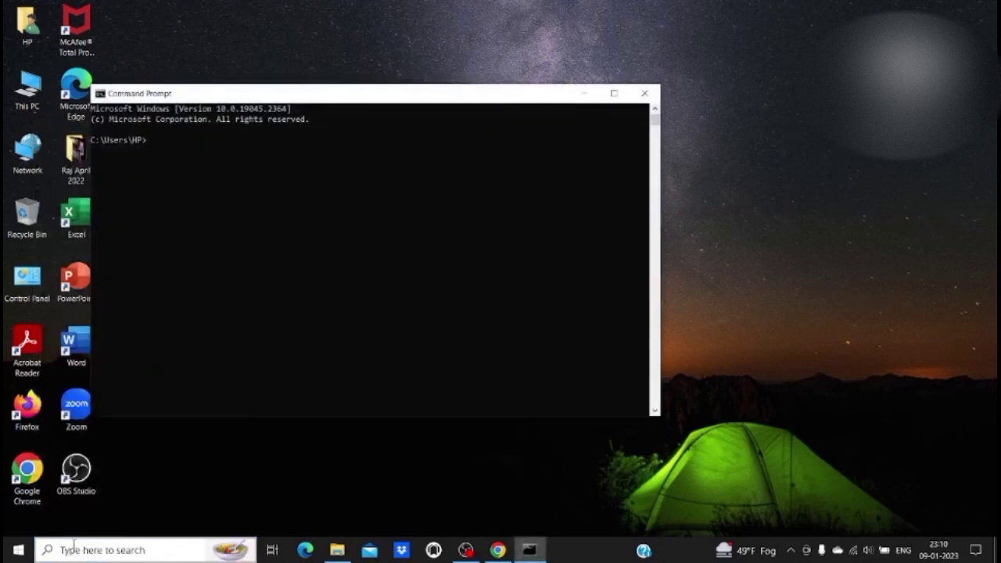
pyautogui.click(612, 93)
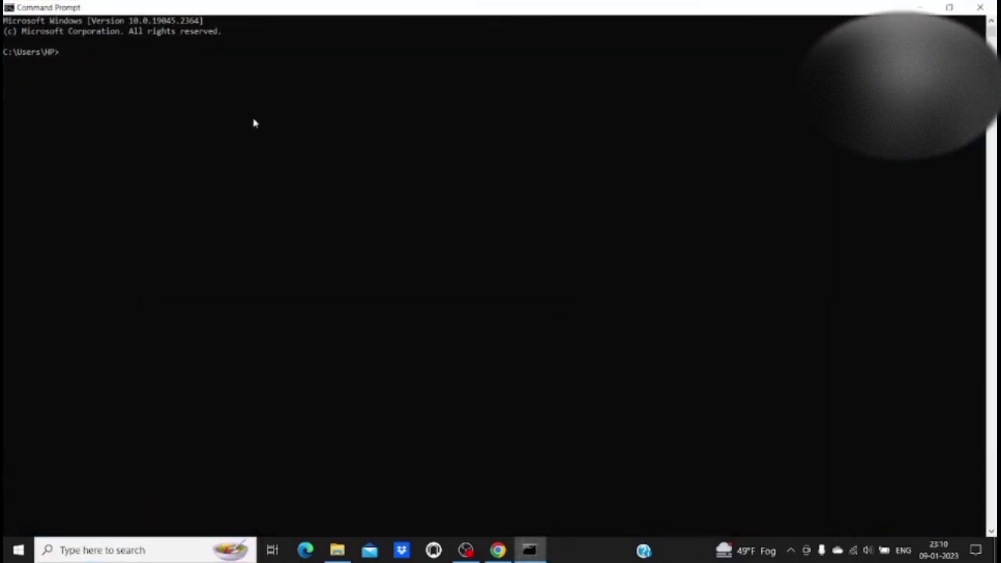
# Check the Java installation by running java --version and javac, and review the javac usage and options output.
pyautogui.write('java --version')
pyautogui.press('Return')
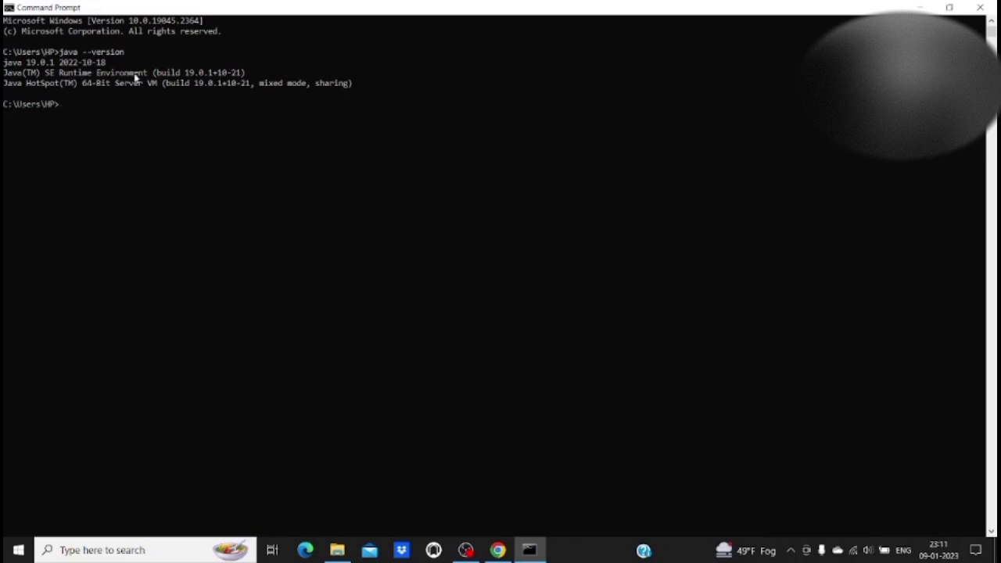
pyautogui.write('javac')
pyautogui.press('Return')
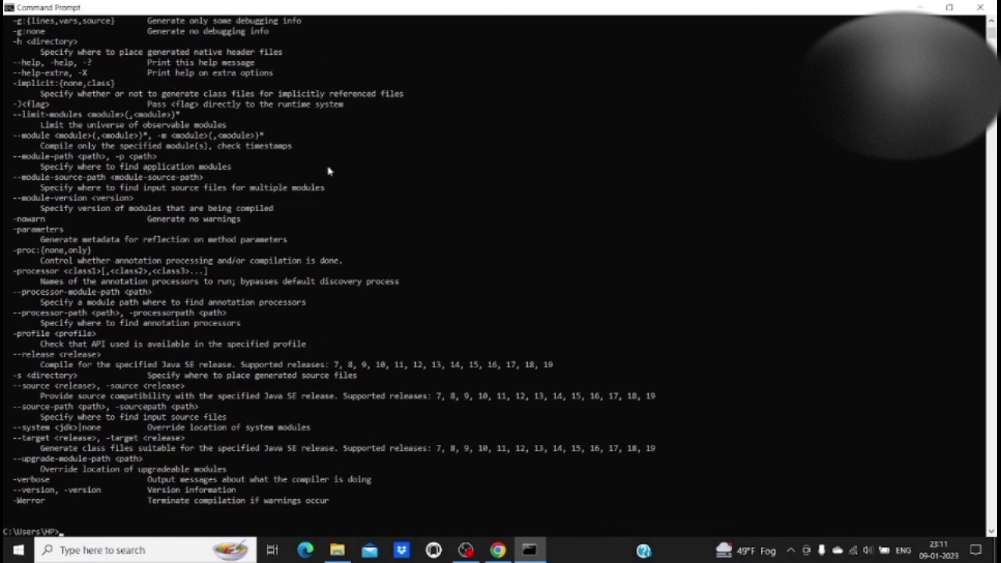
pyautogui.scroll(3, 305, 266)
pyautogui.scroll(6, 305, 255)
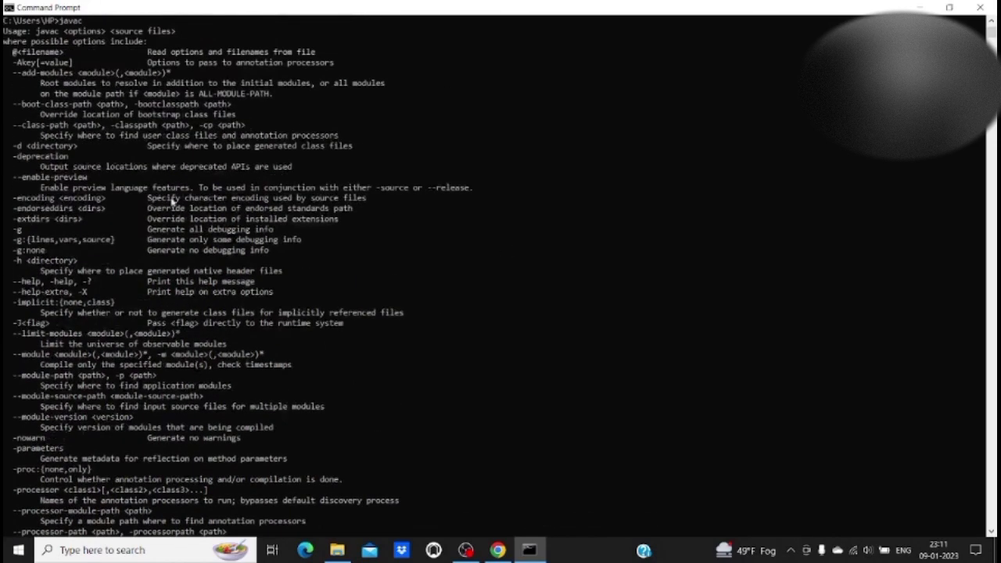
pyautogui.scroll(1, 295, 259)
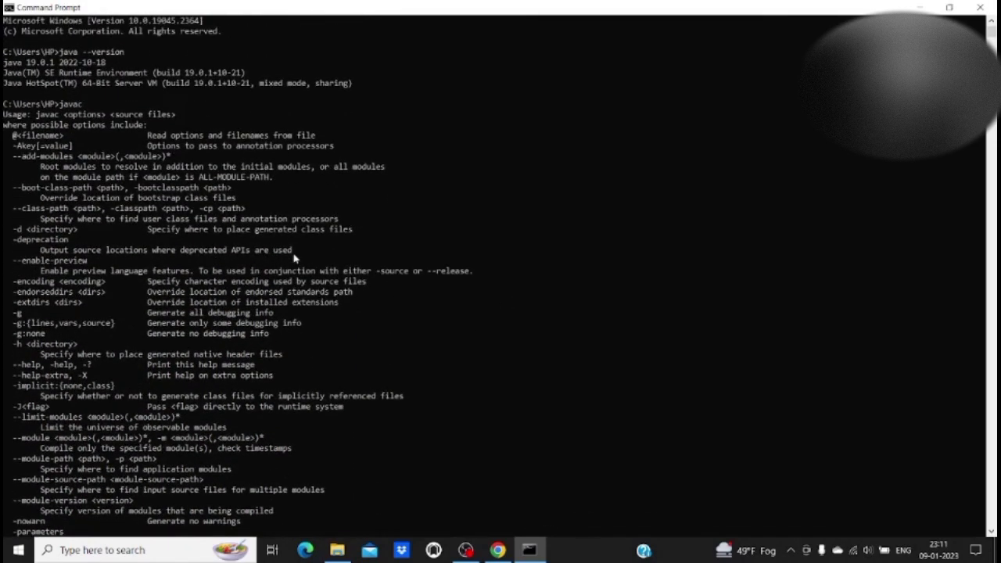
pyautogui.scroll(-7, 367, 239)
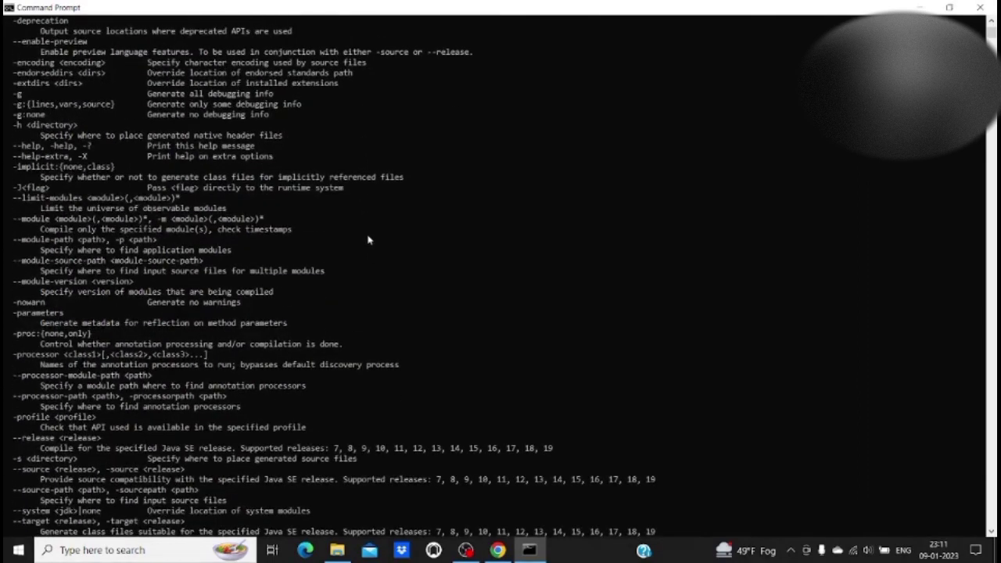